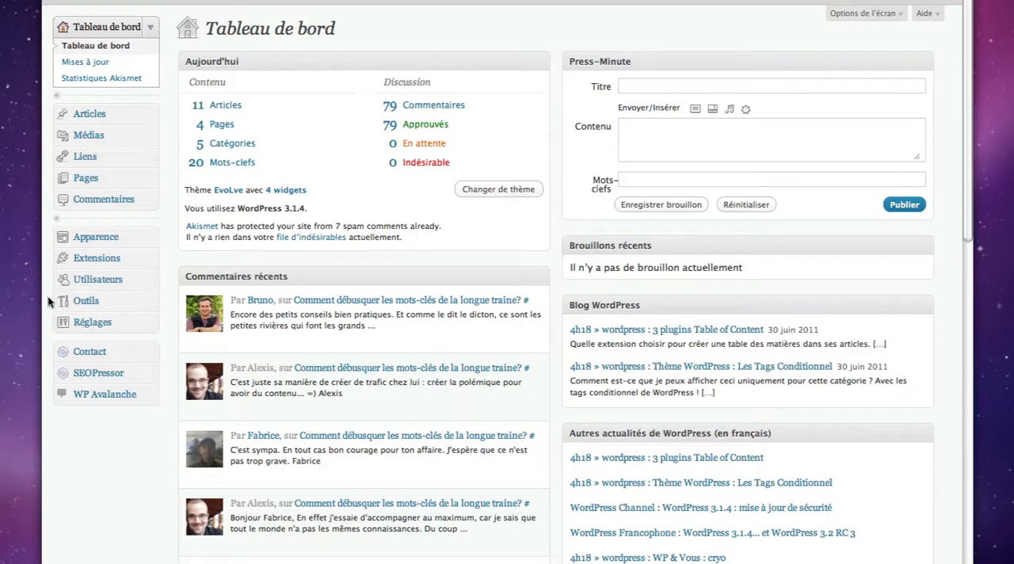
# Search the installable WordPress extensions for YouTube Embed
pyautogui.click(149, 259)
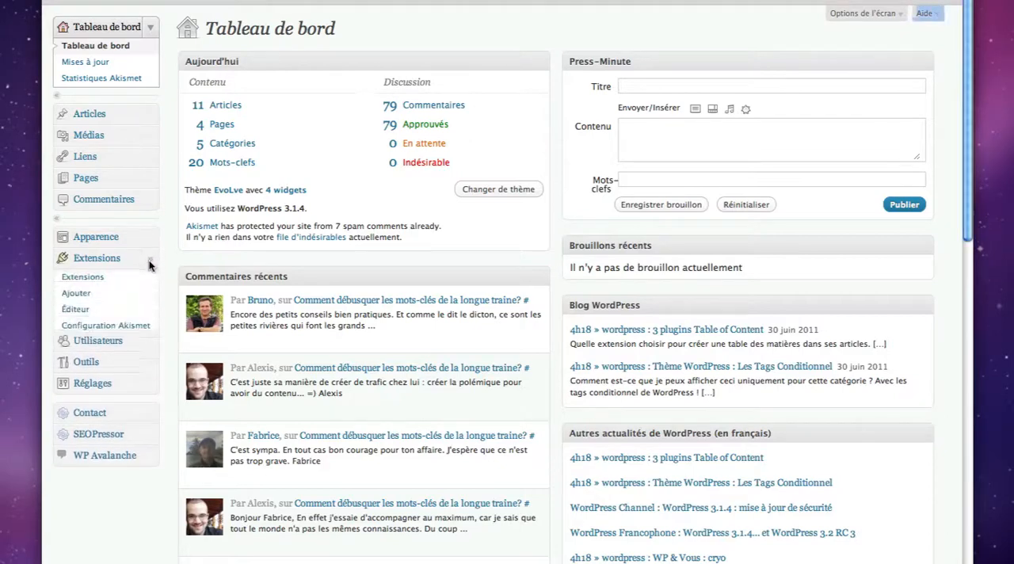
pyautogui.click(82, 301)
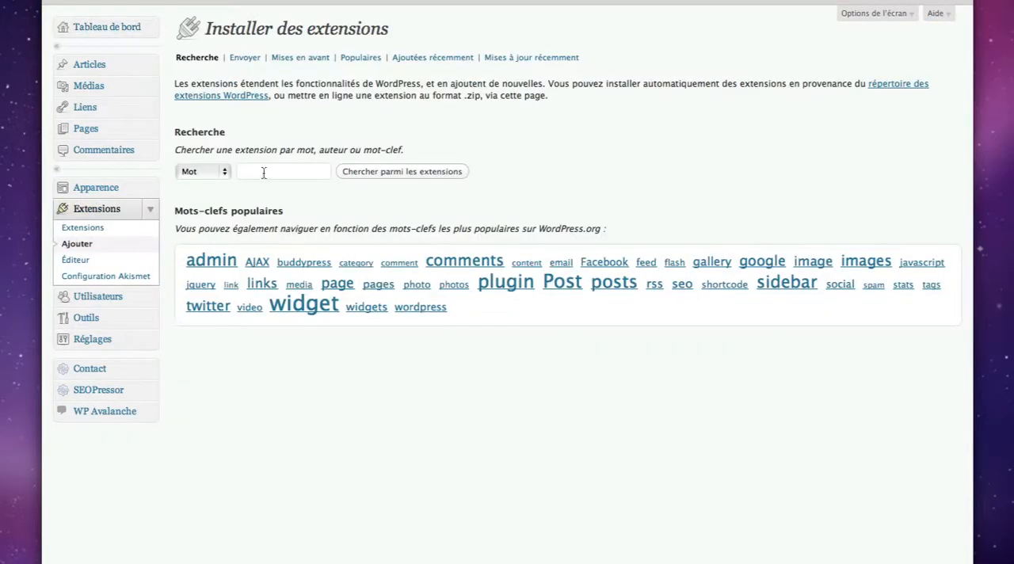
pyautogui.click(264, 172)
pyautogui.write('you')
pyautogui.press('Down')
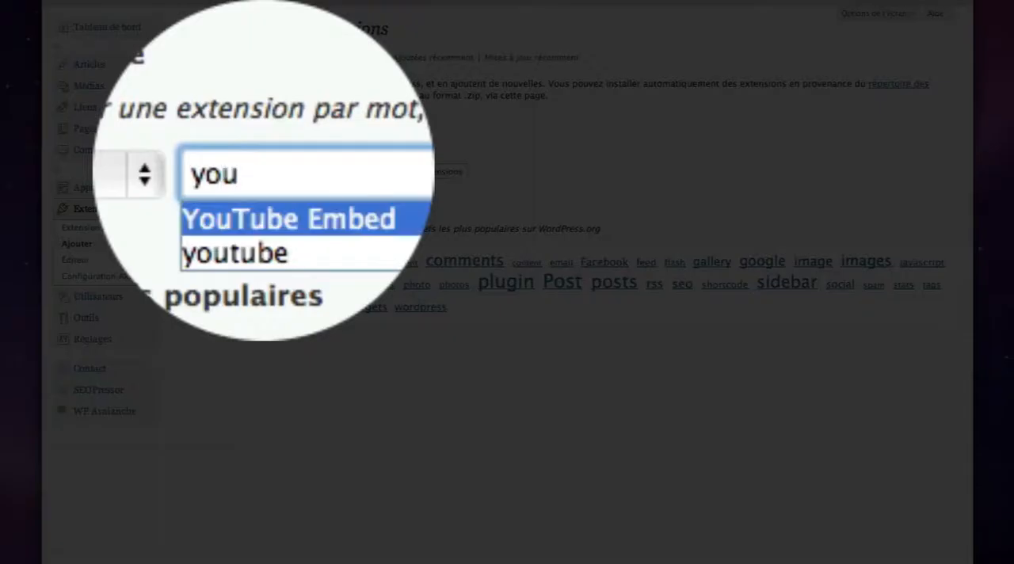
pyautogui.press('Return')
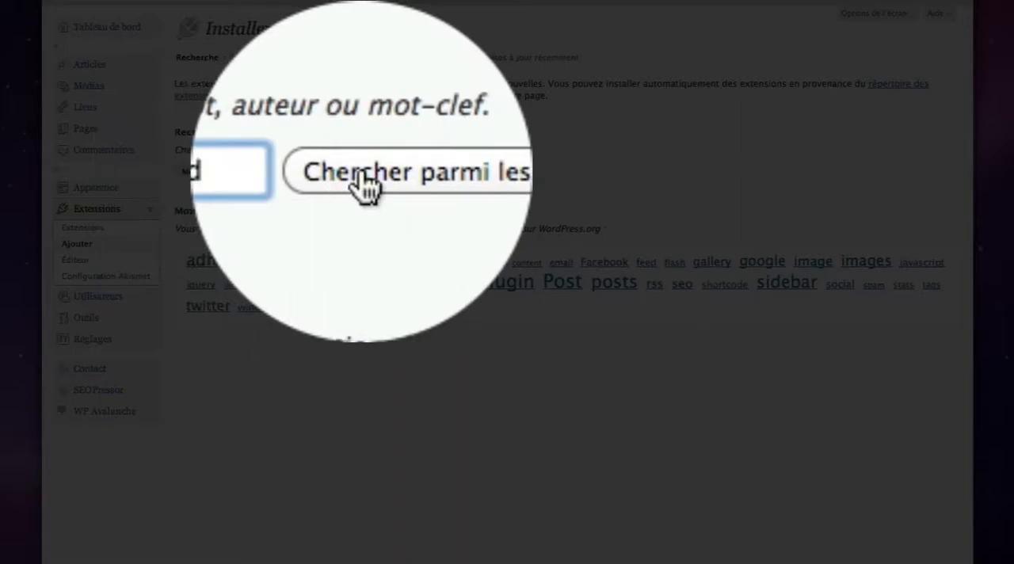
pyautogui.click(360, 172)
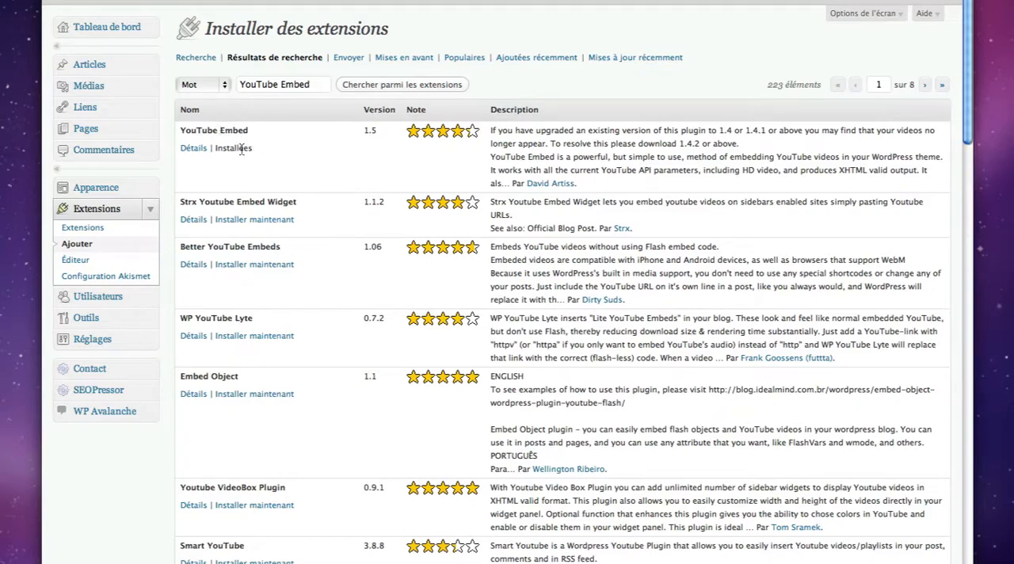
# Open the YouTube Embed plugin's settings page
pyautogui.click(155, 212)
pyautogui.click(152, 280)
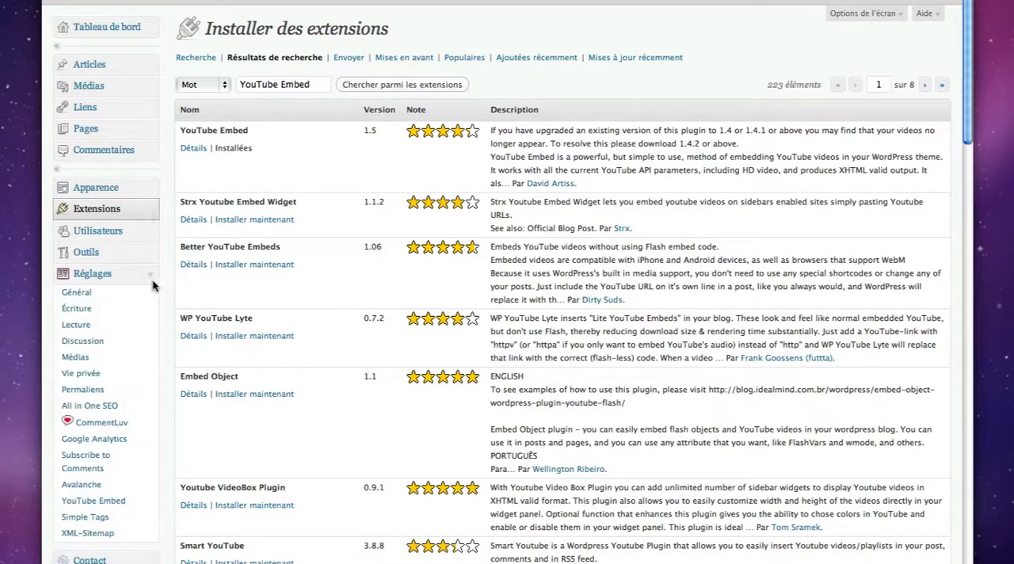
pyautogui.click(105, 502)
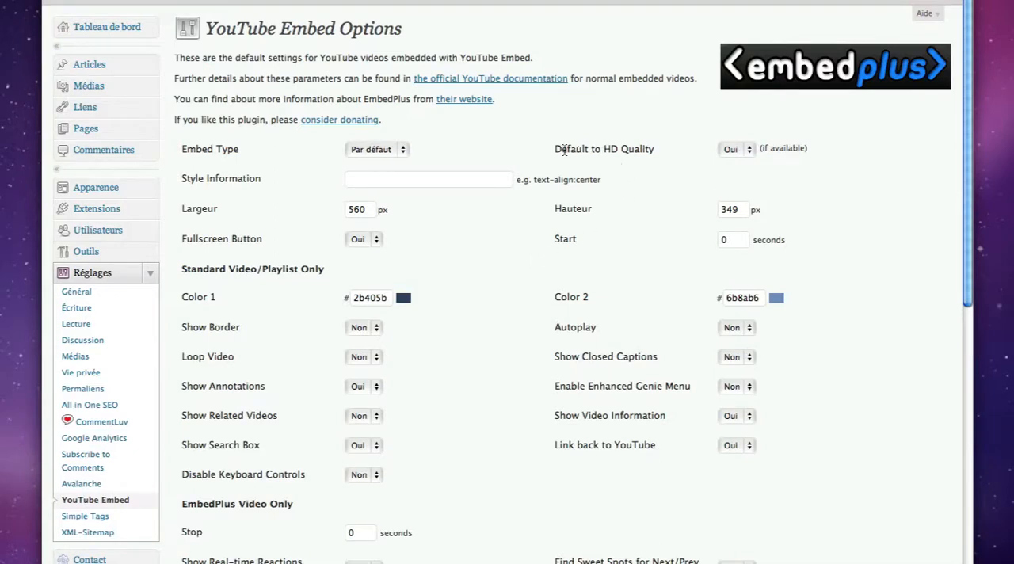
# Examine the default embed options, including HD quality, width and height, down to the sample video
pyautogui.moveTo(555, 150); pyautogui.dragTo(643, 151)
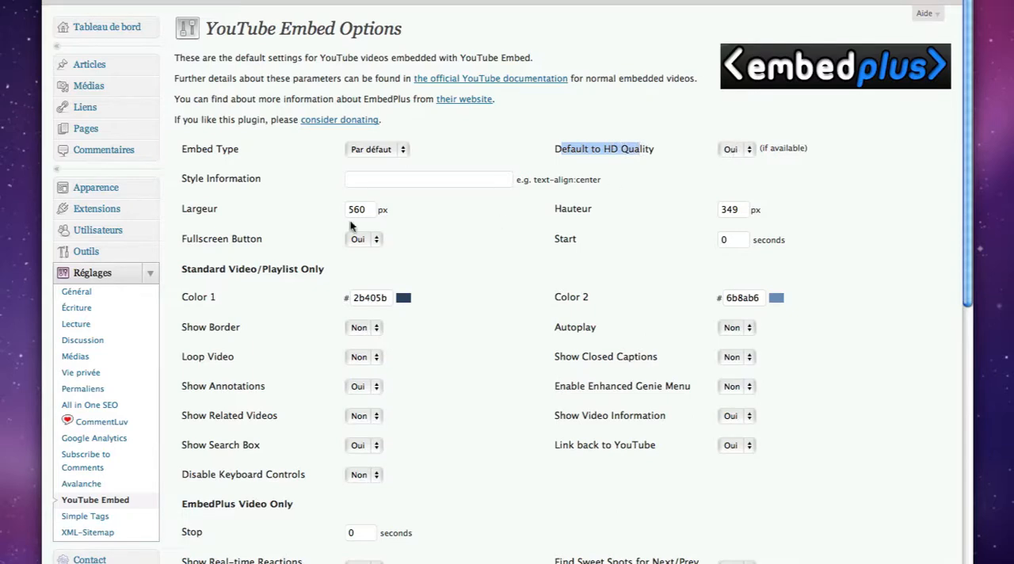
pyautogui.click(370, 211)
pyautogui.moveTo(370, 211); pyautogui.dragTo(347, 212)
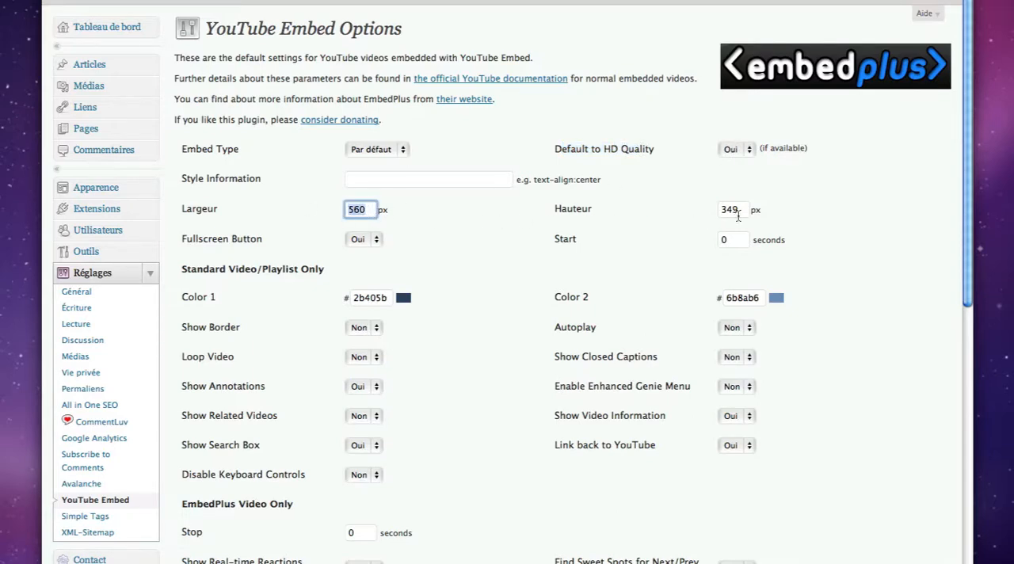
pyautogui.press('Tab')
pyautogui.click(694, 215)
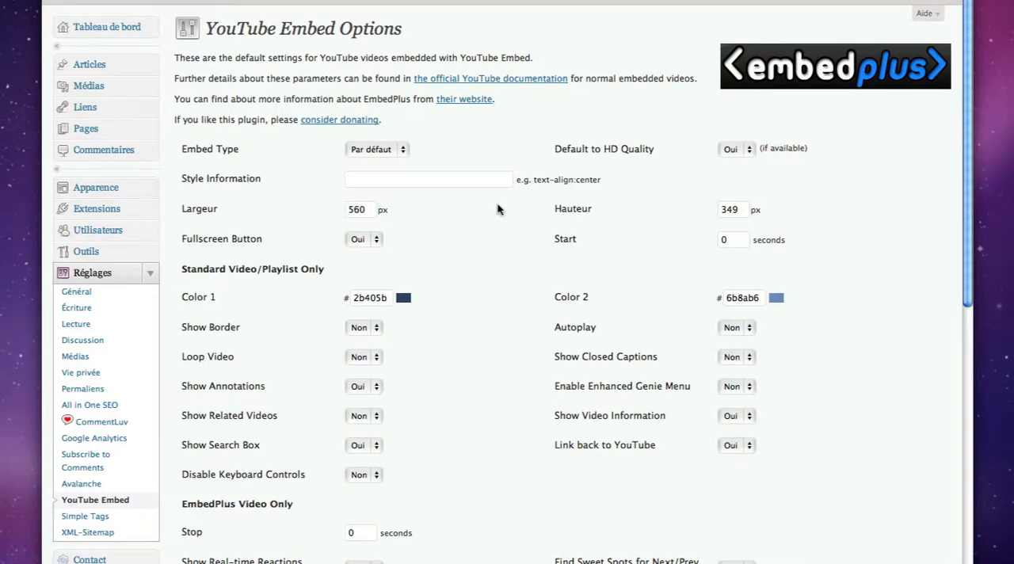
pyautogui.scroll(-3, 498, 206)
pyautogui.scroll(-1, 498, 208)
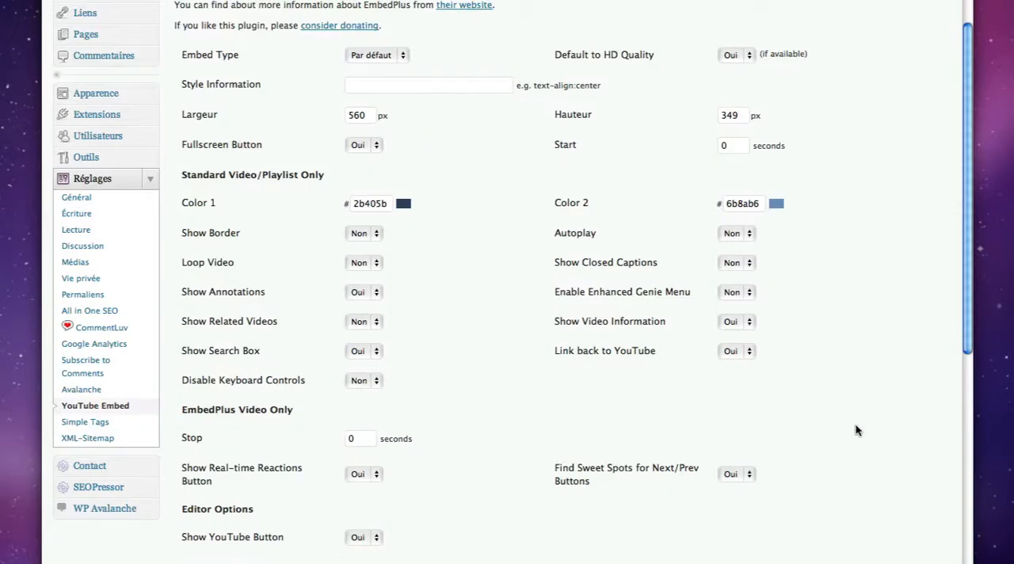
pyautogui.scroll(-20, 855, 428)
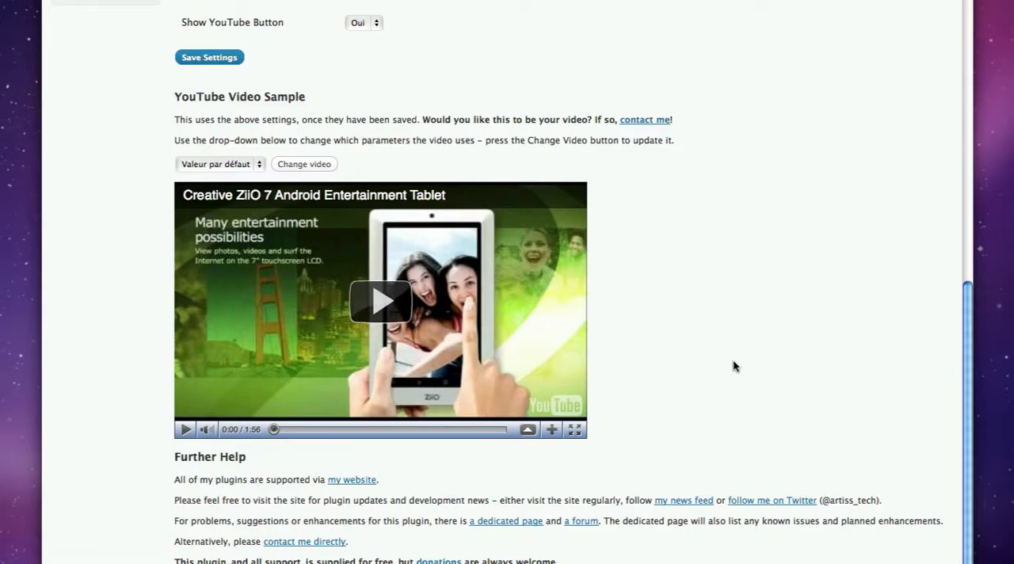
pyautogui.scroll(20, 732, 366)
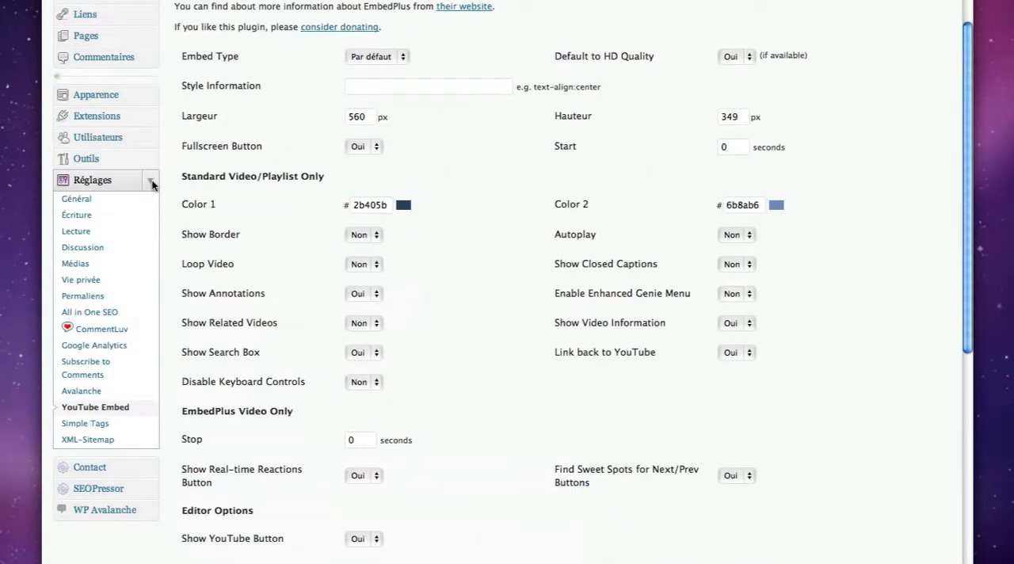
# Create a new article titled "test video youtube"
pyautogui.click(152, 185)
pyautogui.scroll(3, 174, 190)
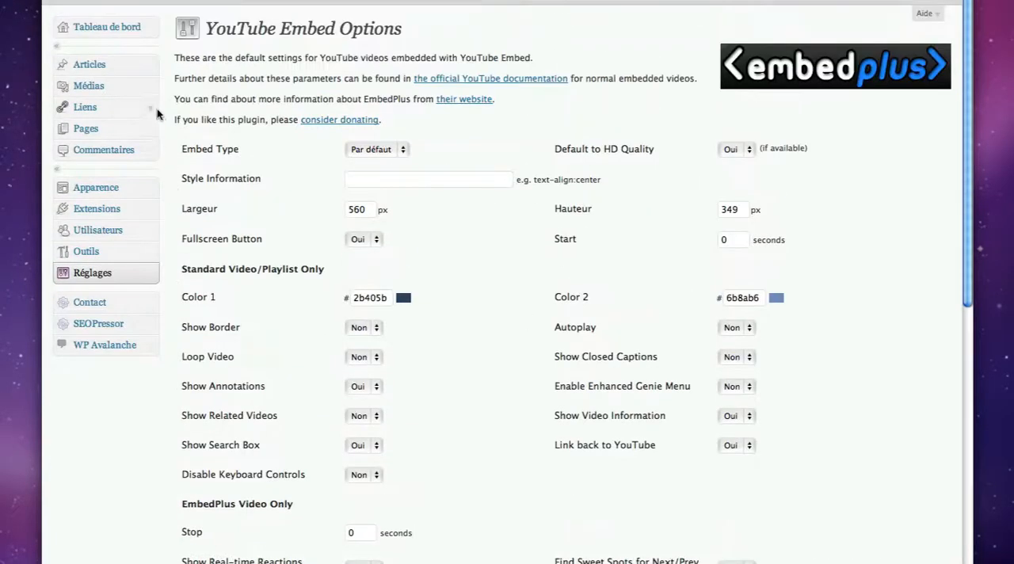
pyautogui.click(149, 65)
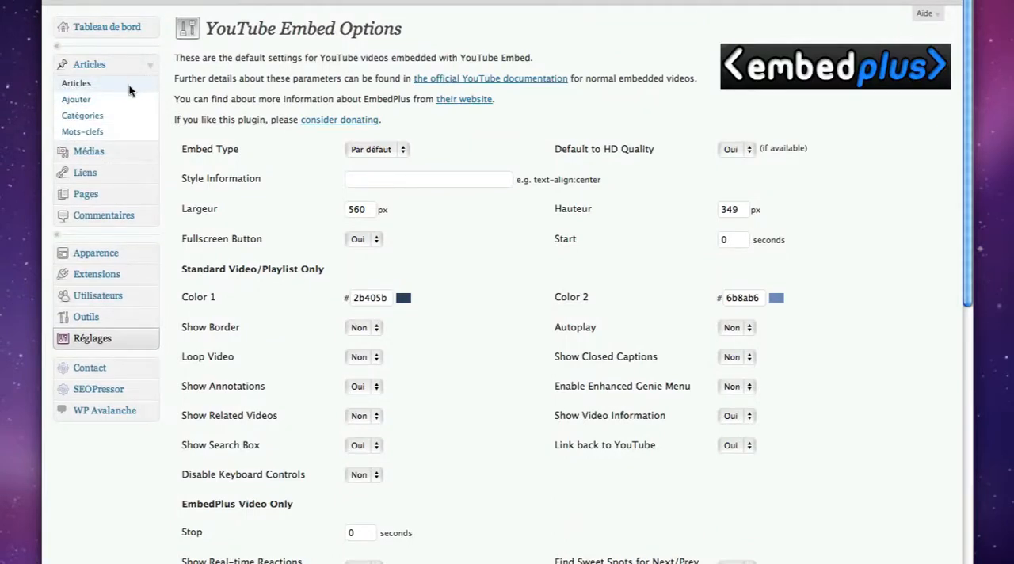
pyautogui.click(82, 98)
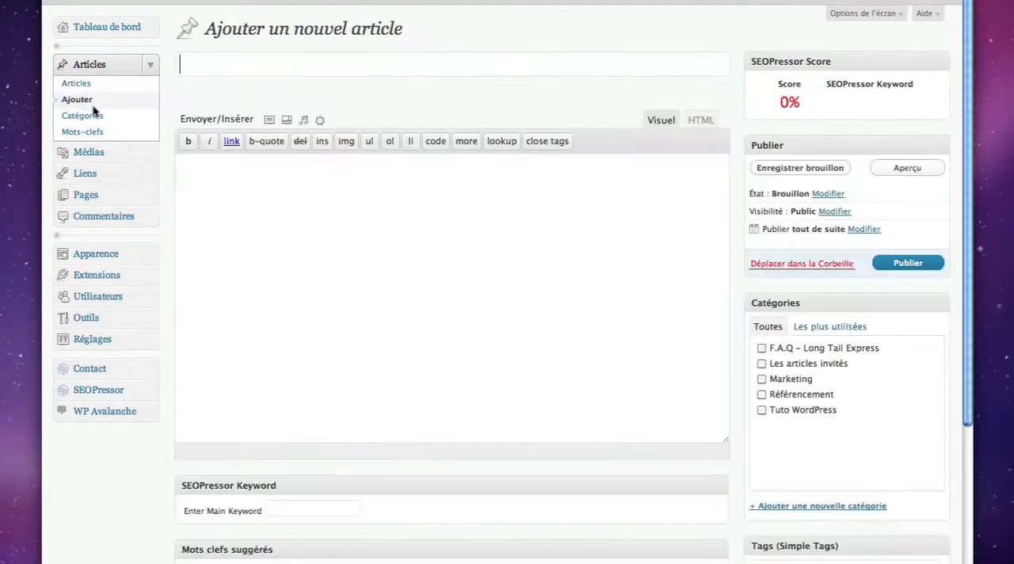
pyautogui.click(272, 69)
pyautogui.write('V')
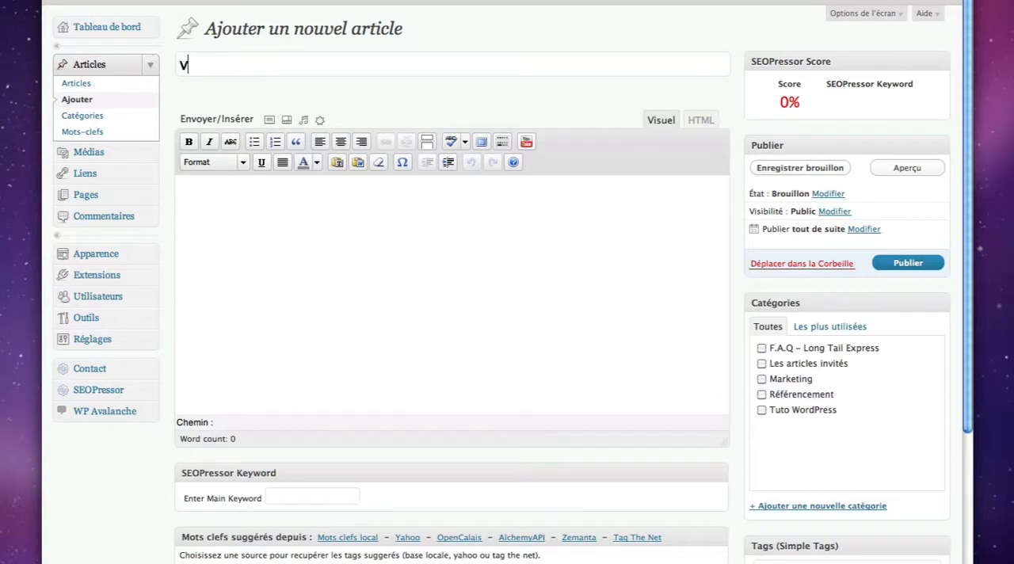
pyautogui.press('BackSpace')
pyautogui.write('test video y')
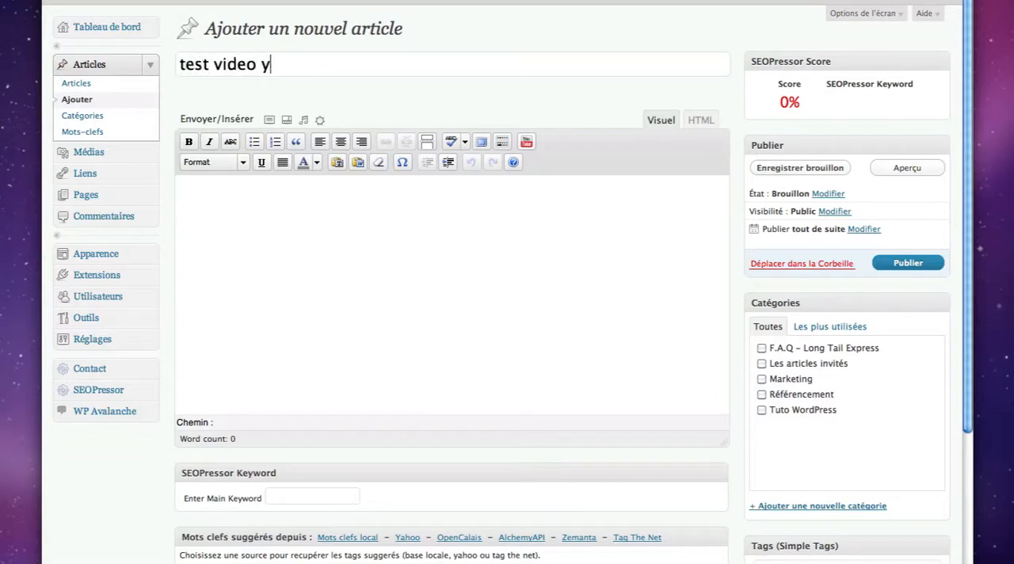
pyautogui.write('outube')
# Write three "texte" paragraphs in the article body, with an empty paragraph between each of them
pyautogui.press('Tab')
pyautogui.write('texte')
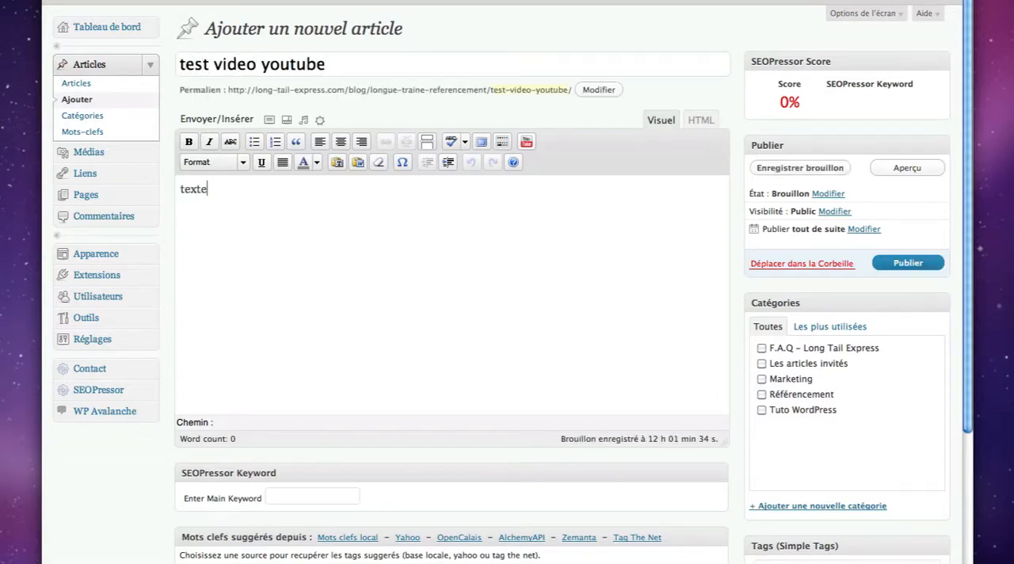
pyautogui.press('Return')
pyautogui.press('Return')
pyautogui.write('texte')
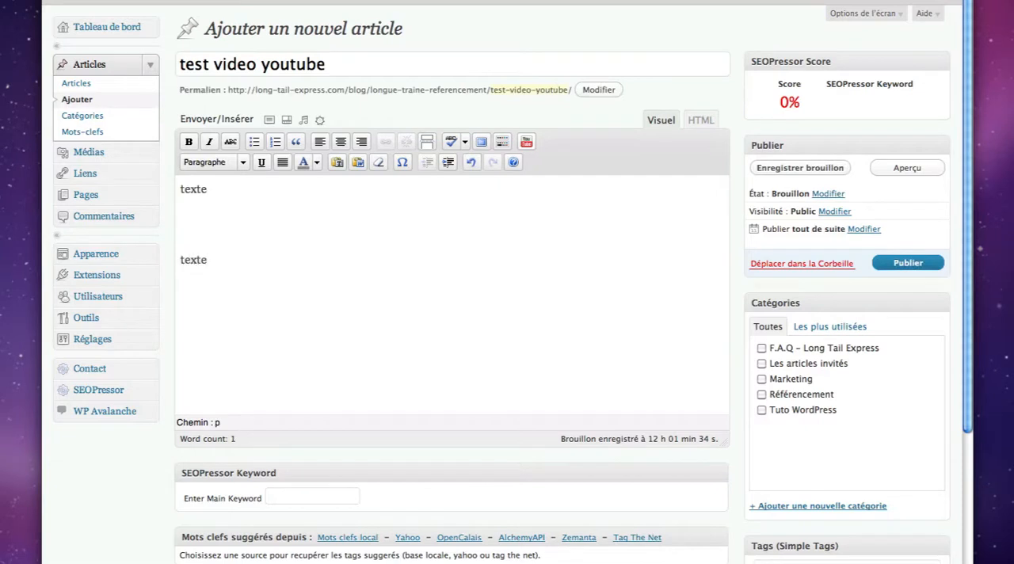
pyautogui.press('Return')
pyautogui.press('Return')
pyautogui.write('texte')
# Insert the YouTube shortcode between the second and third "texte" paragraphs and place the cursor between its opening and closing tags
pyautogui.click(193, 284)
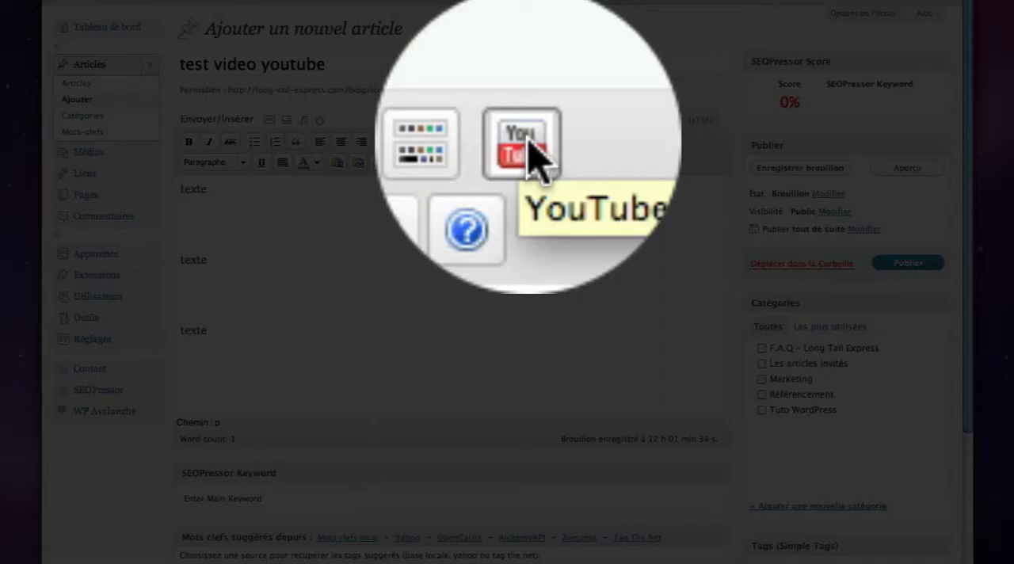
pyautogui.click(525, 141)
pyautogui.moveTo(312, 294); pyautogui.dragTo(180, 296)
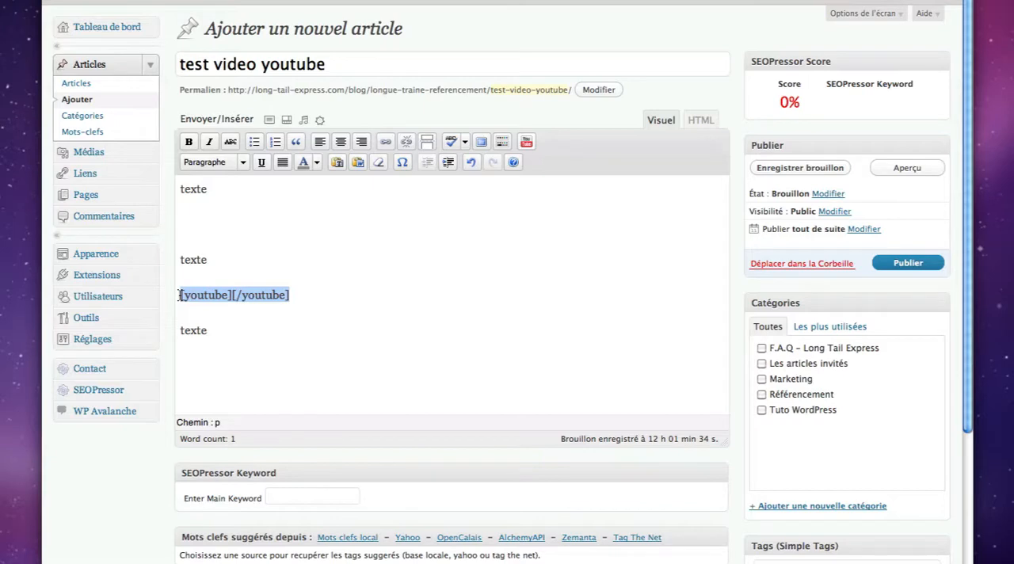
pyautogui.click(232, 294)
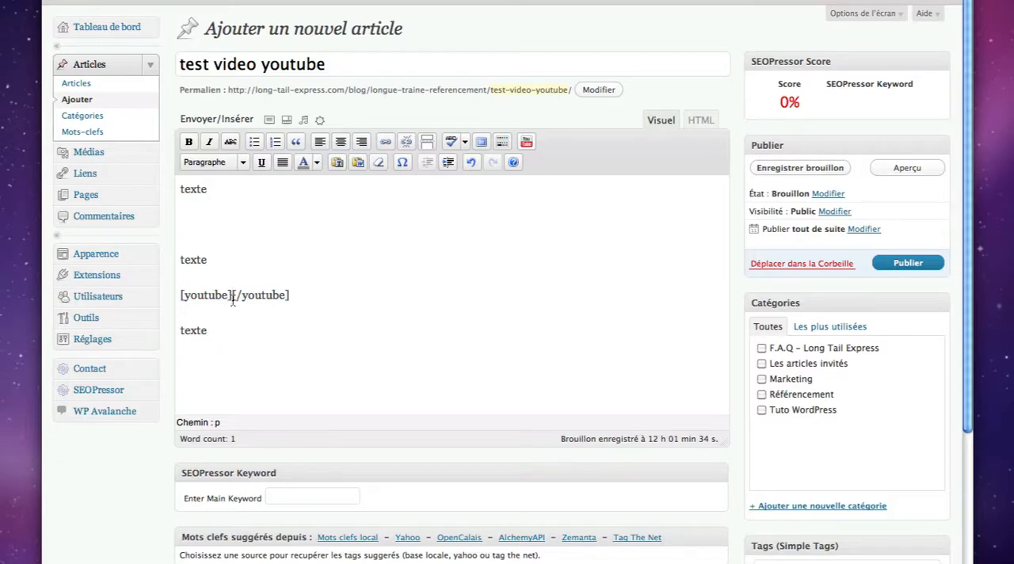
# Switch to the YouTube window and display the share link of the video on using SeoPressor to optimise blog articles
pyautogui.moveTo(2, 562)
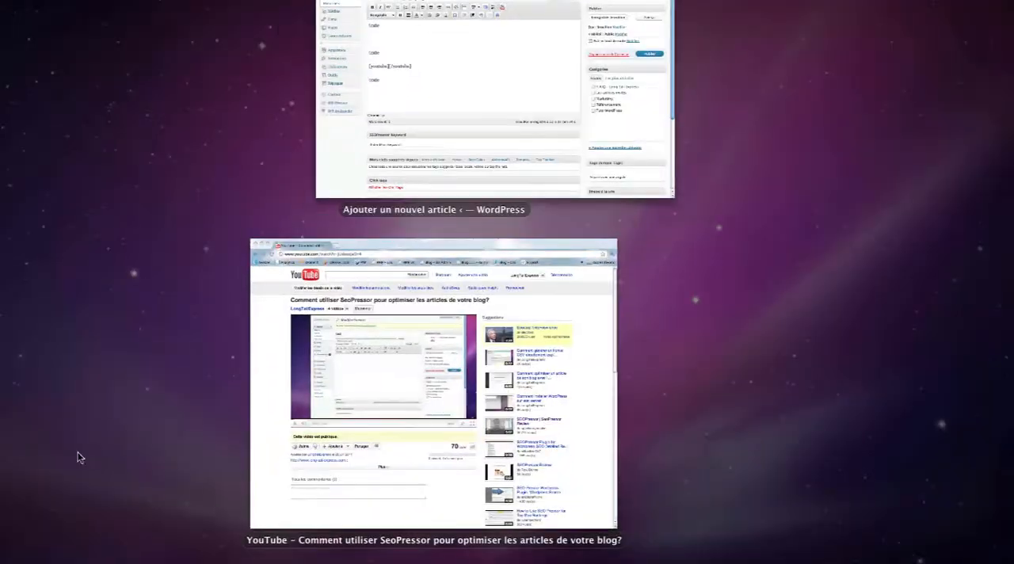
pyautogui.click(239, 426)
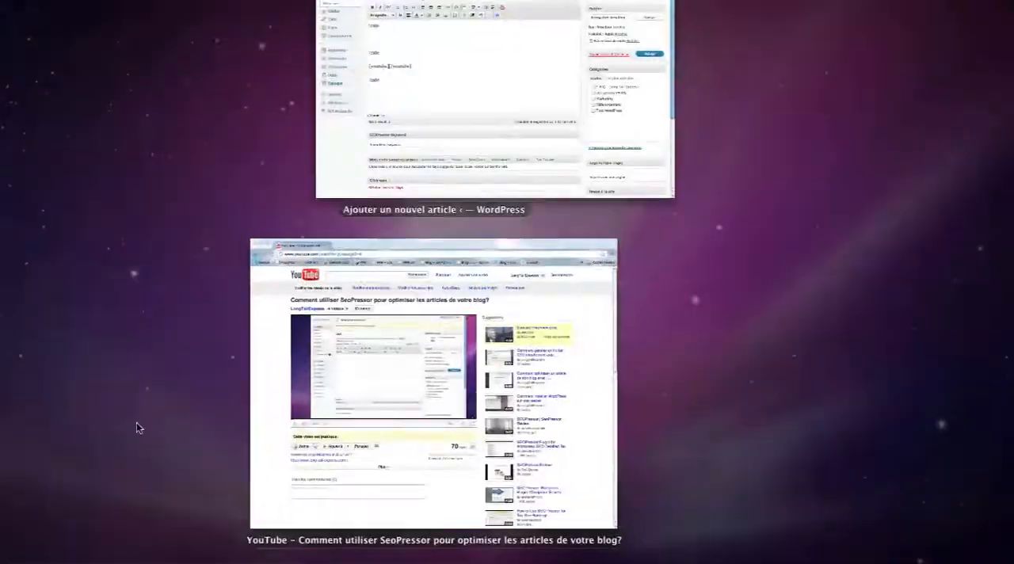
pyautogui.click(273, 407)
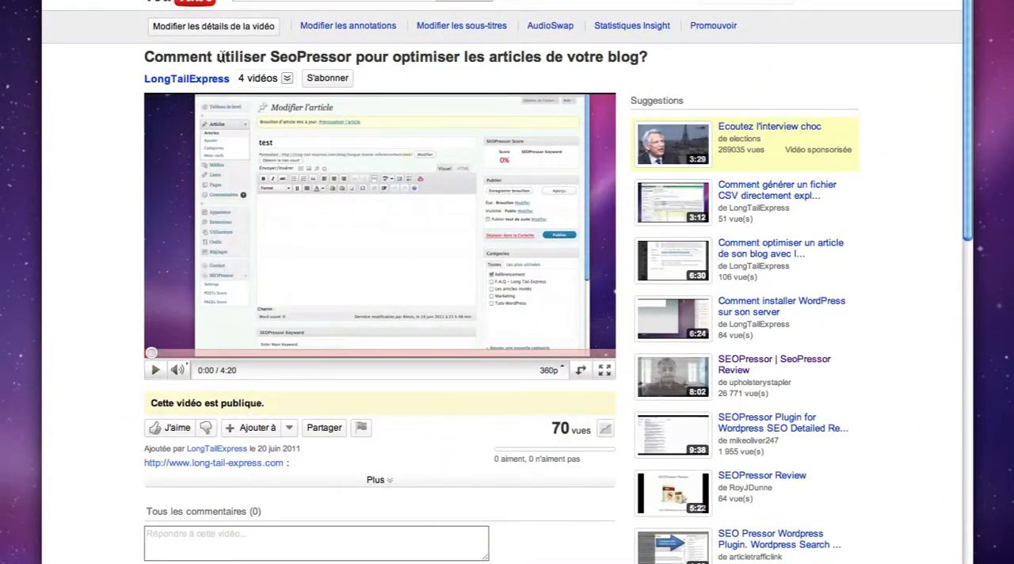
pyautogui.moveTo(221, 57); pyautogui.dragTo(349, 53)
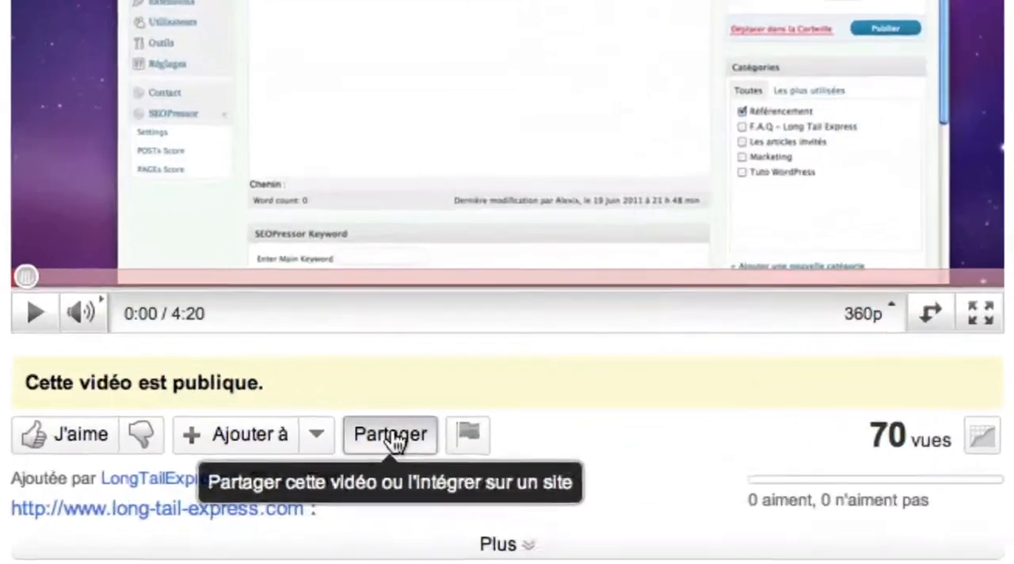
pyautogui.click(324, 427)
pyautogui.scroll(-2, 624, 420)
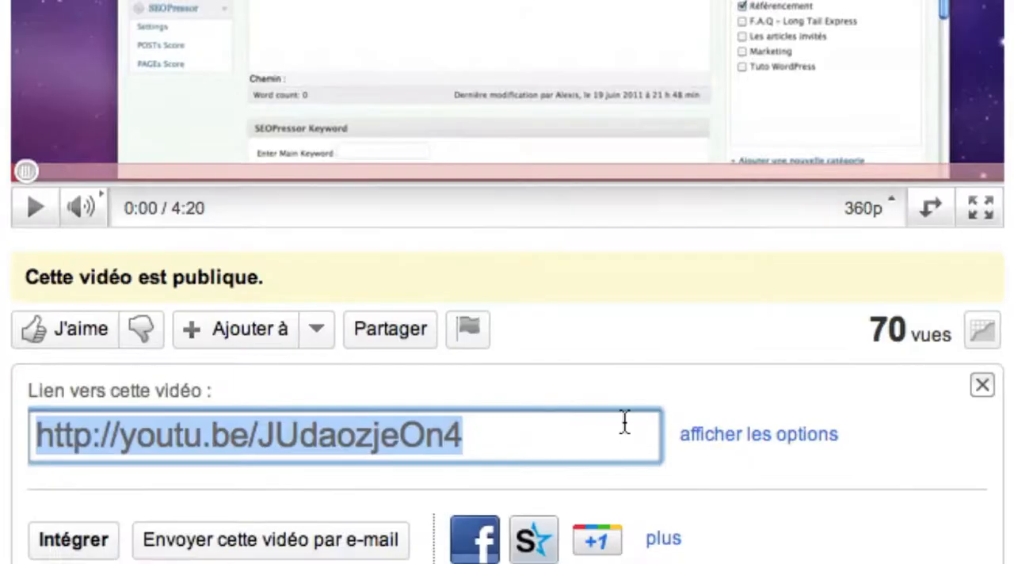
pyautogui.moveTo(544, 437); pyautogui.dragTo(17, 433)
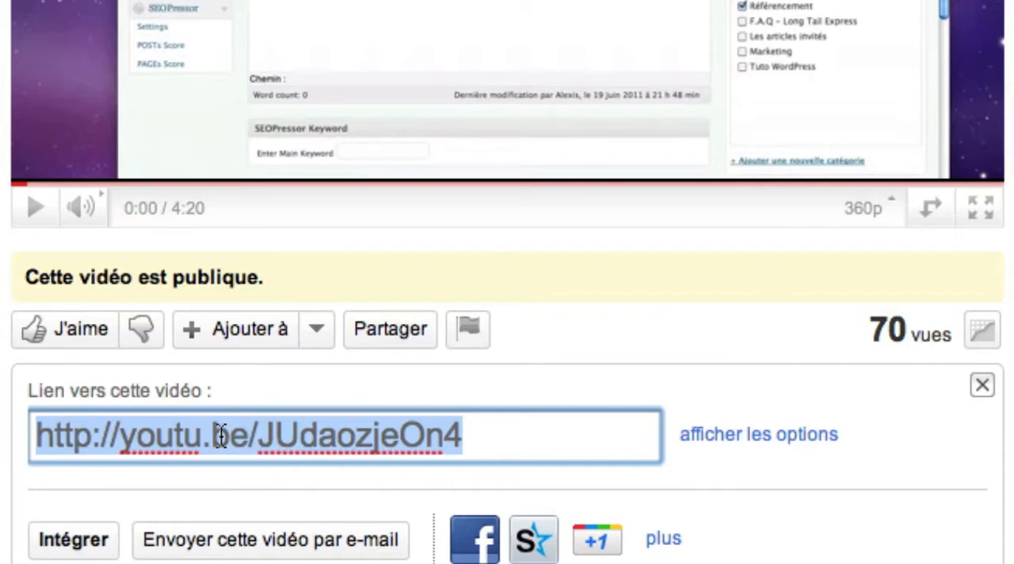
# Expand the share link options and enable the HD link and the full link
pyautogui.click(713, 435)
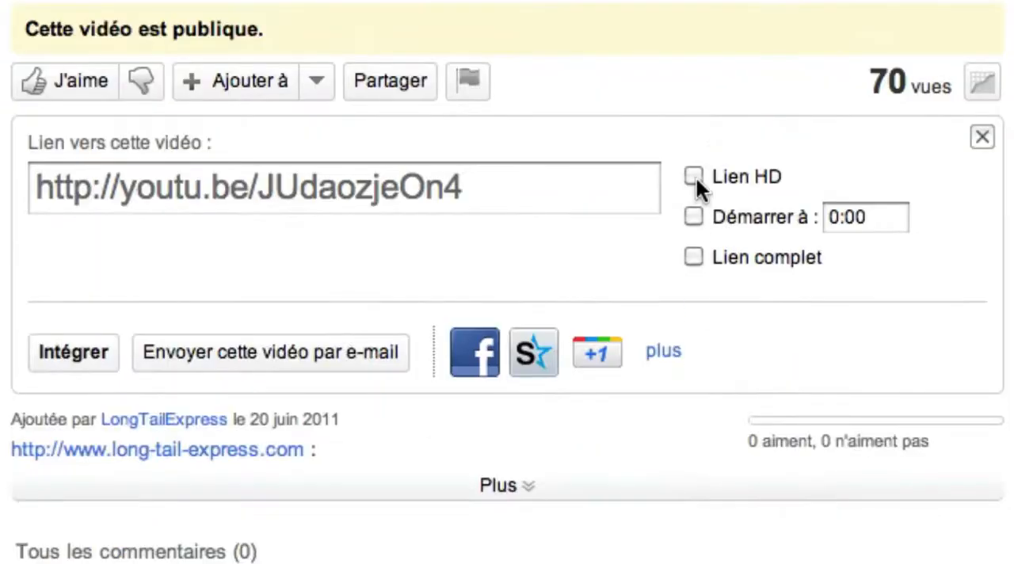
pyautogui.click(695, 426)
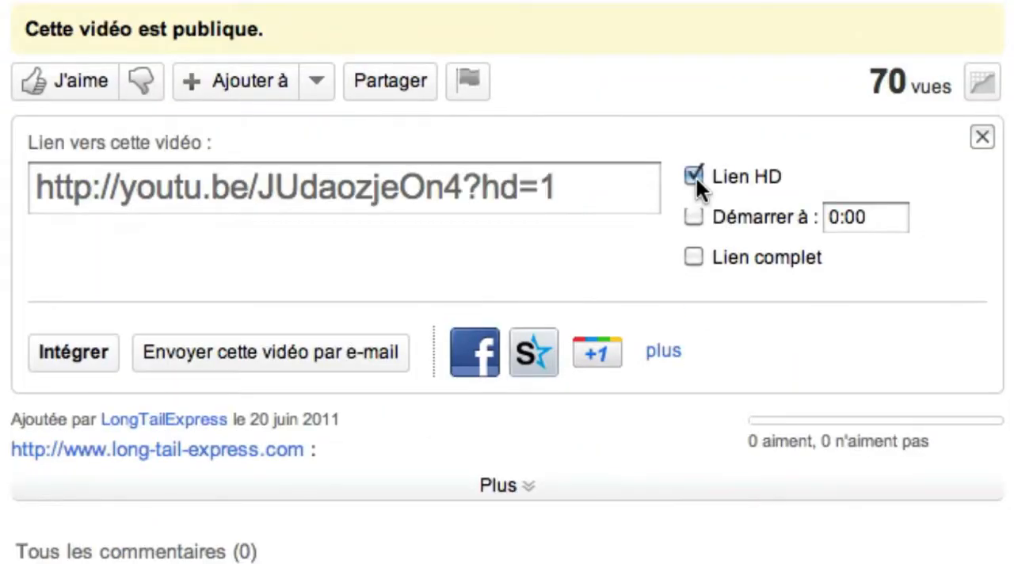
pyautogui.click(693, 255)
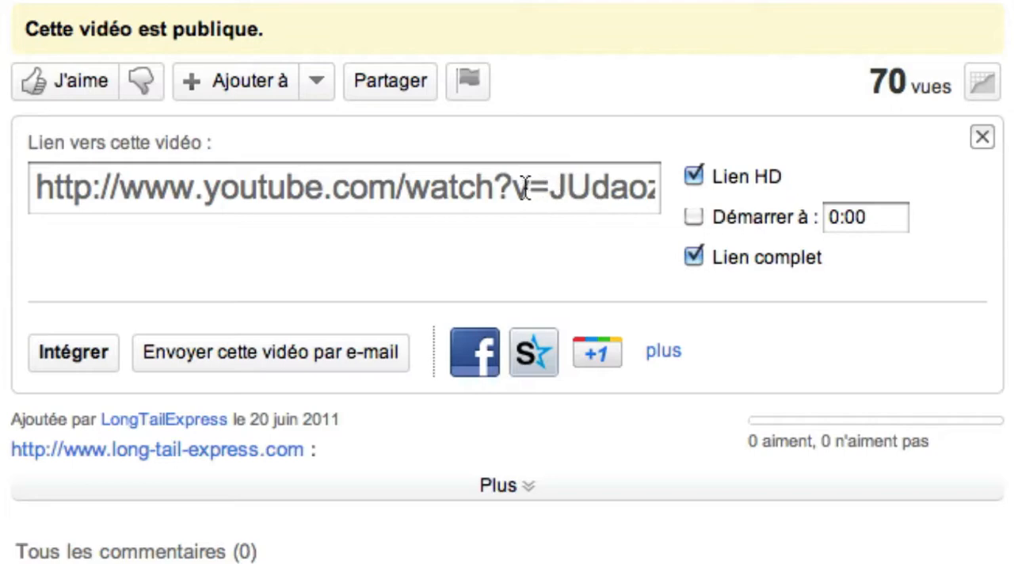
# Copy the part of the video link that follows "v=", "JUdaozjeOn4&hd=1"
pyautogui.moveTo(514, 189); pyautogui.dragTo(548, 198)
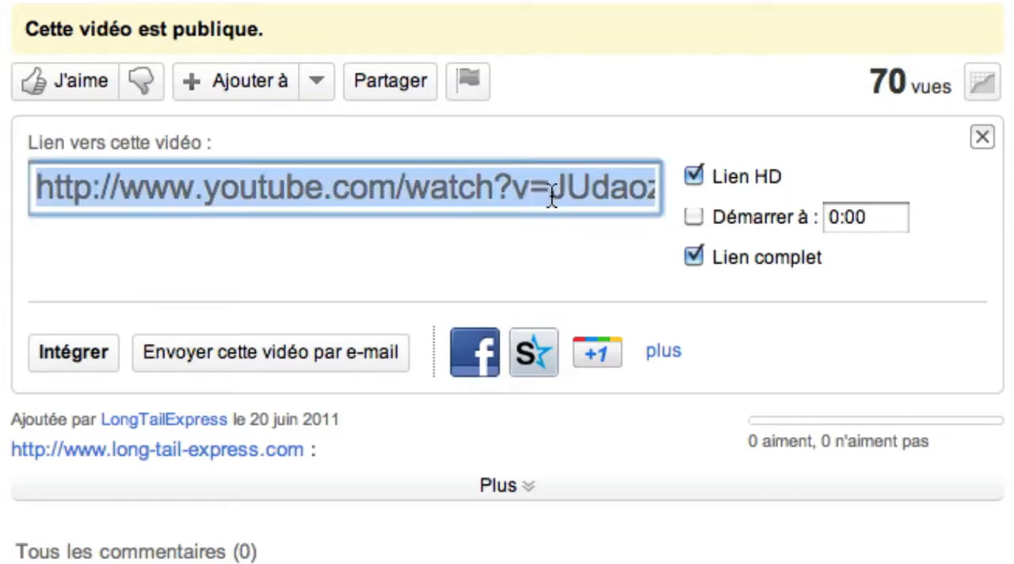
pyautogui.click(549, 197)
pyautogui.hotkey('shift', 'Right')
pyautogui.hotkey('shift', 'Right')
pyautogui.hotkey('shift', 'Right')
pyautogui.hotkey('shift', 'Right')
pyautogui.hotkey('shift', 'Right')
pyautogui.hotkey('shift', 'Right')
pyautogui.hotkey('shift', 'Right')
pyautogui.hotkey('shift', 'Right')
pyautogui.hotkey('shift', 'Right')
pyautogui.hotkey('shift', 'Right')
pyautogui.hotkey('shift', 'Right')
pyautogui.hotkey('shift', 'Right')
pyautogui.hotkey('shift', 'Right')
pyautogui.hotkey('shift', 'Right')
pyautogui.hotkey('shift', 'Right')
pyautogui.hotkey('shift', 'Right')
pyautogui.press('super+c')
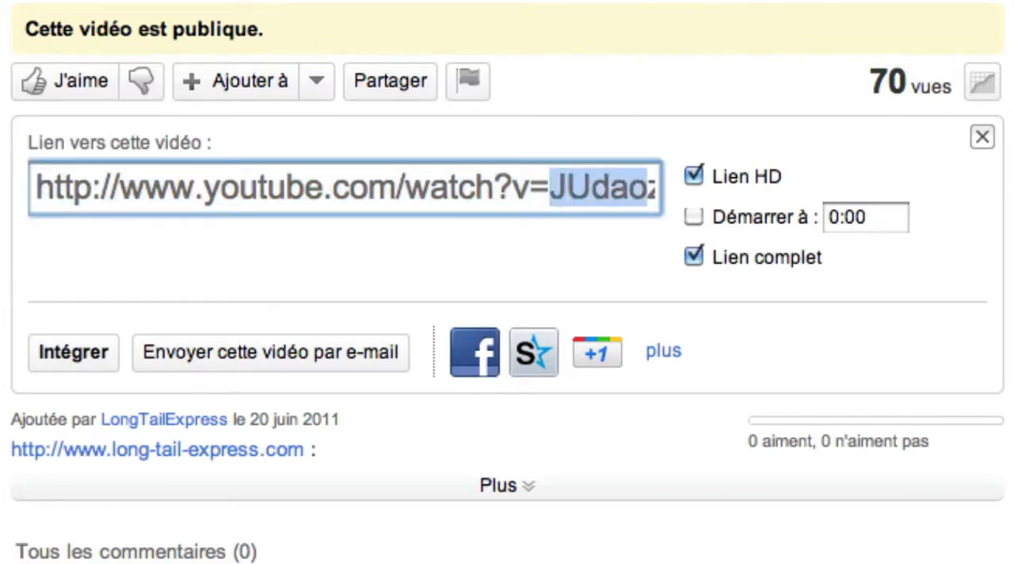
pyautogui.rightClick(523, 185)
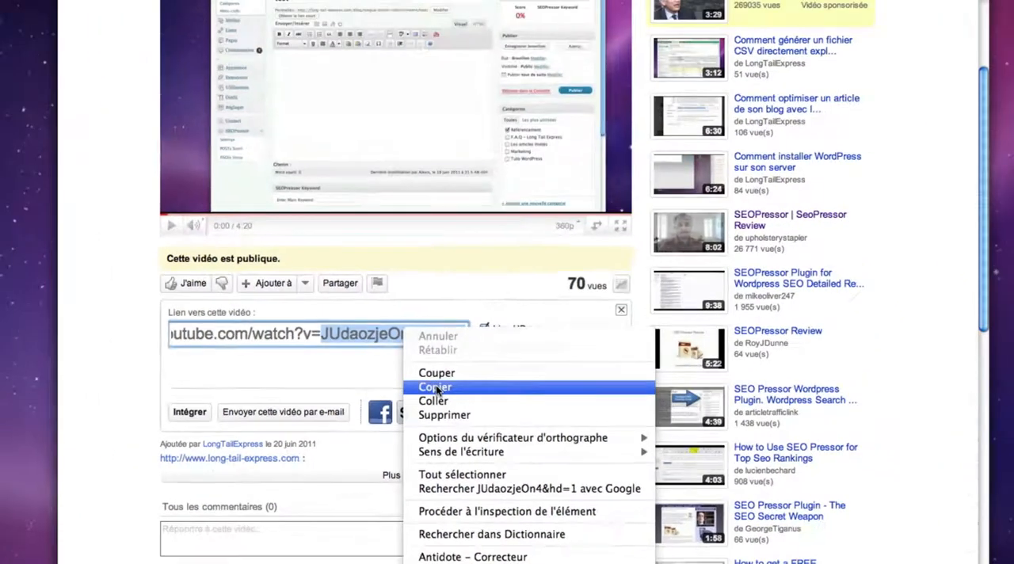
pyautogui.click(436, 385)
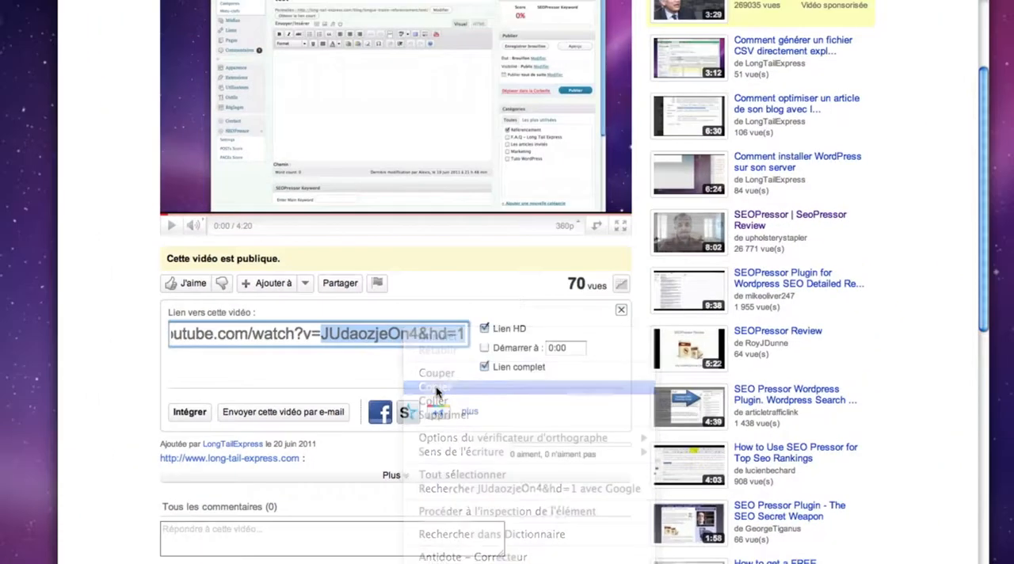
# Switch back to the WordPress article, paste the copied video ID between the youtube shortcode tags, and save the draft
pyautogui.press('F9')
pyautogui.click(434, 149)
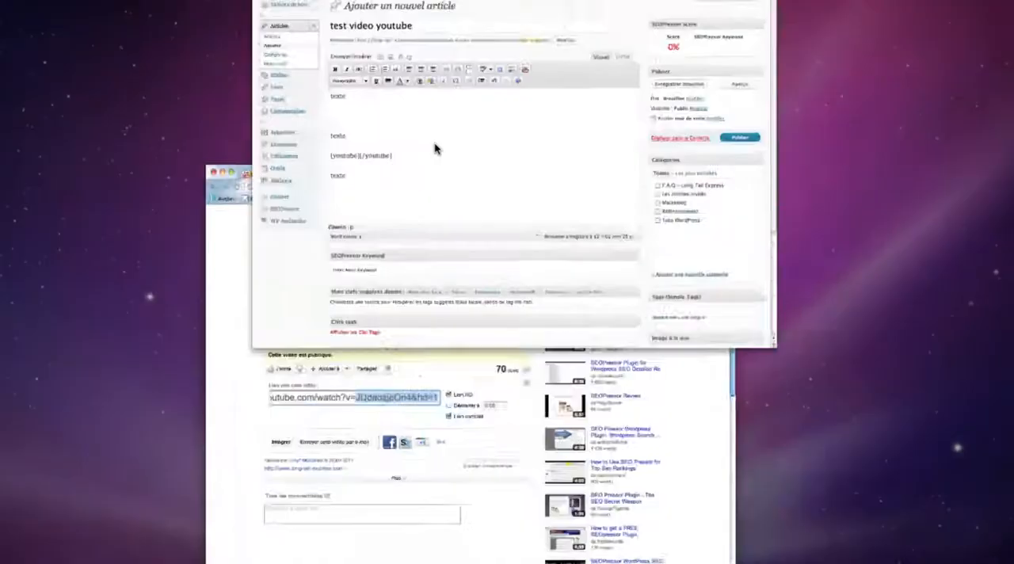
pyautogui.press('super+v')
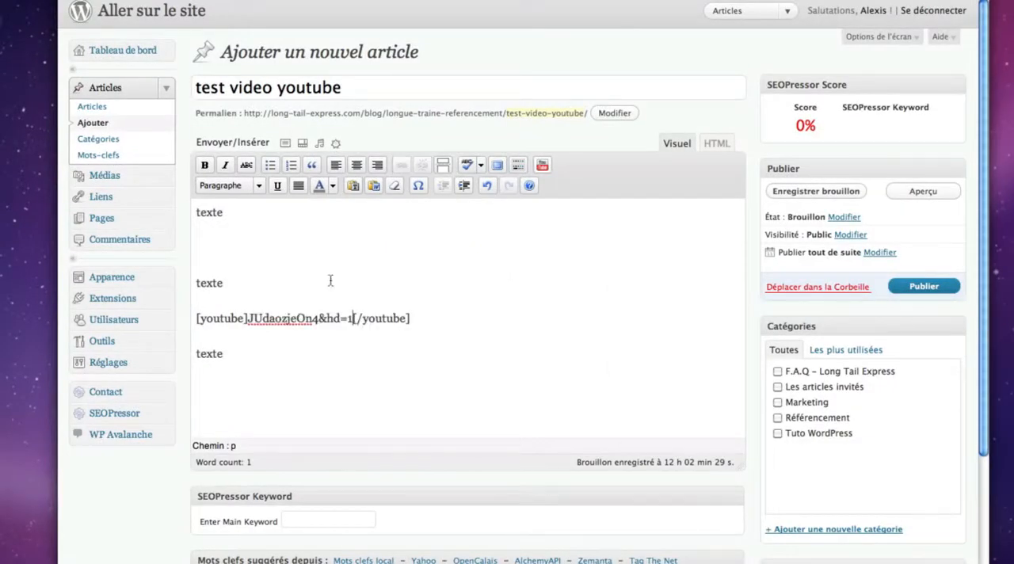
pyautogui.click(784, 190)
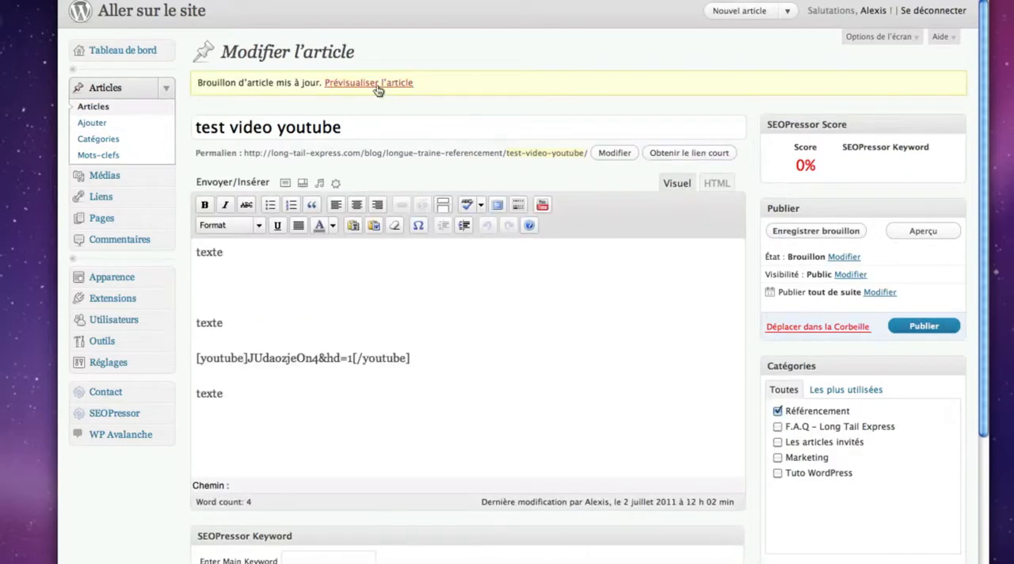
# Open the preview of the "test video youtube" article in a new window and bring the embedded video into view
pyautogui.rightClick(377, 84)
pyautogui.click(389, 105)
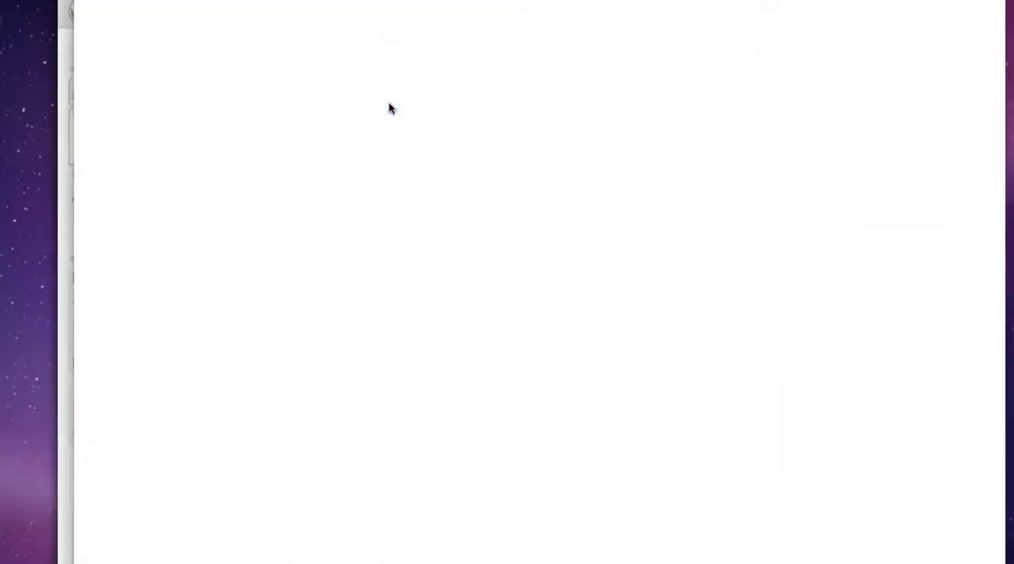
pyautogui.scroll(-5, 384, 282)
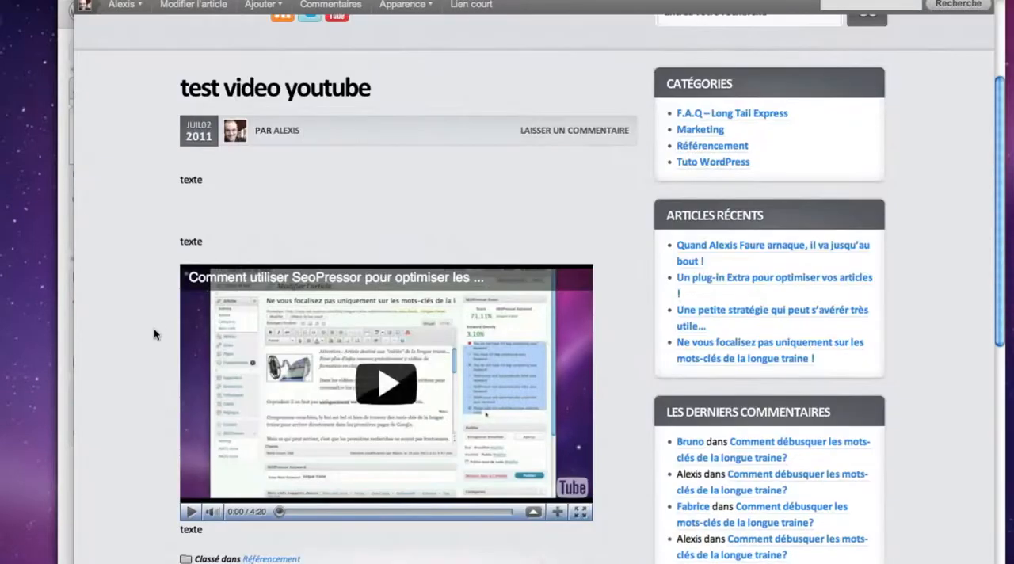
pyautogui.scroll(-3, 155, 336)
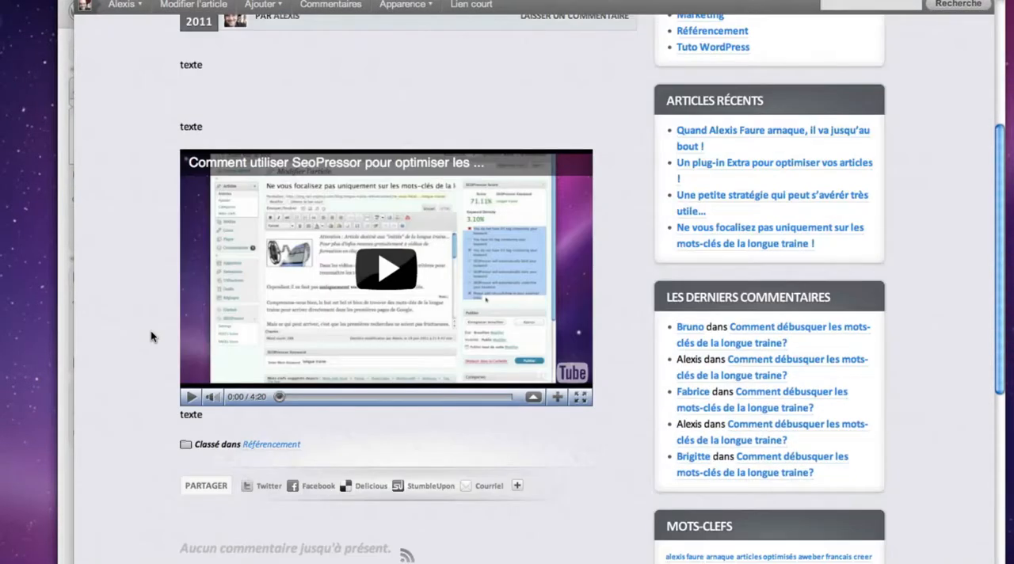
# Play the embedded SeoPressor video in the article preview and check its playback quality setting
pyautogui.click(193, 399)
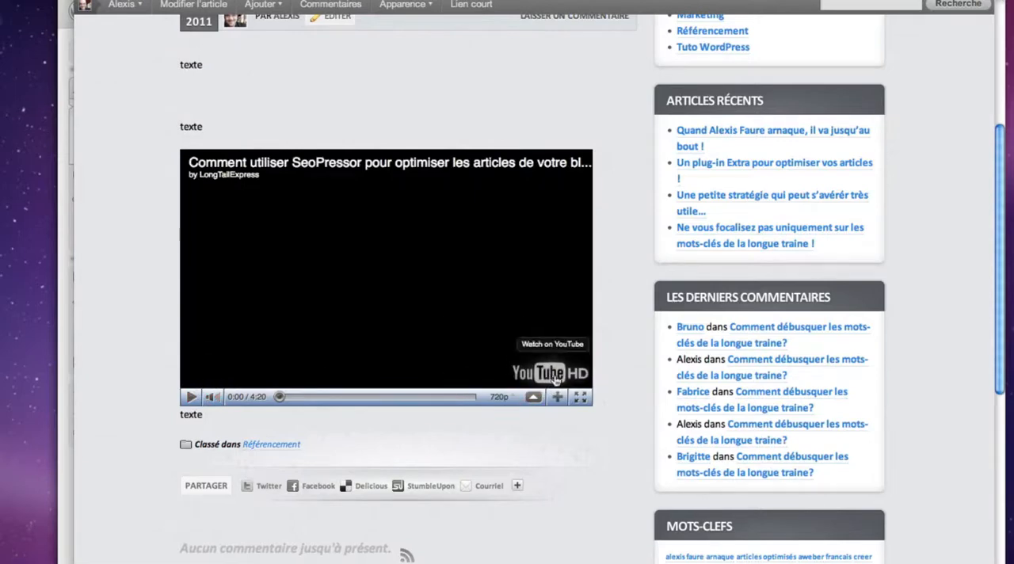
pyautogui.click(502, 400)
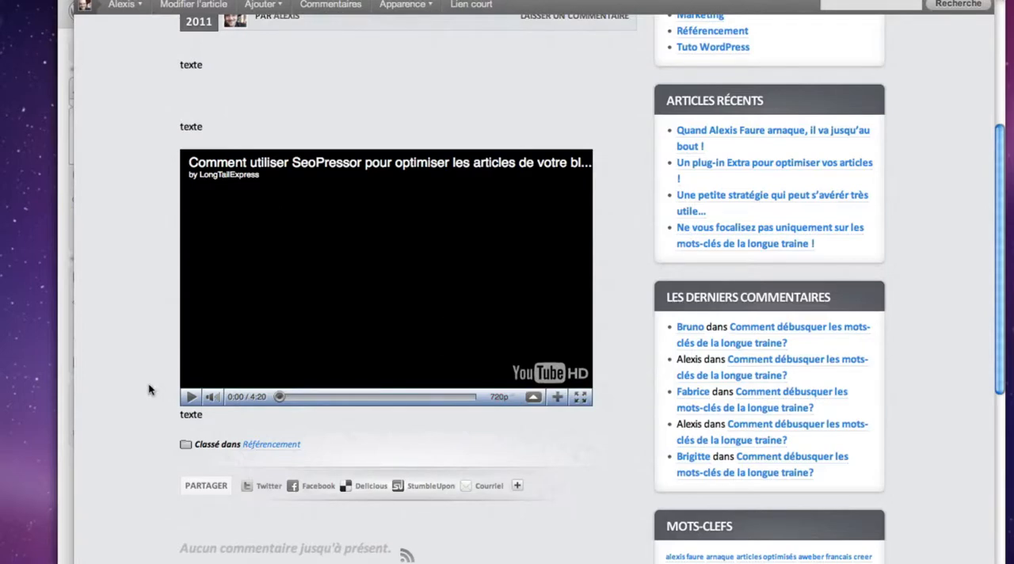
pyautogui.click(187, 399)
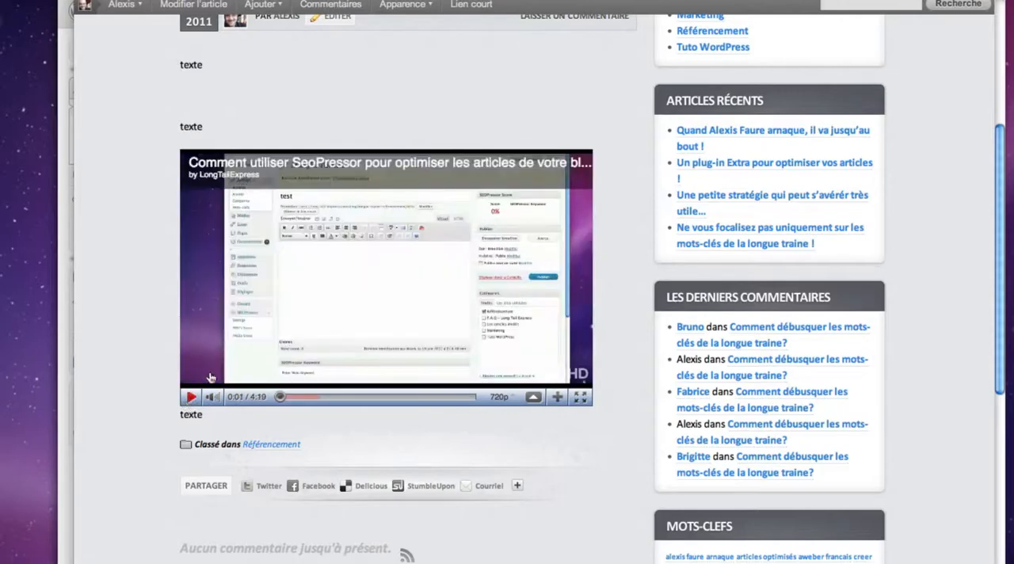
# View the embedded video in full screen twice, returning to the article preview each time
pyautogui.click(581, 396)
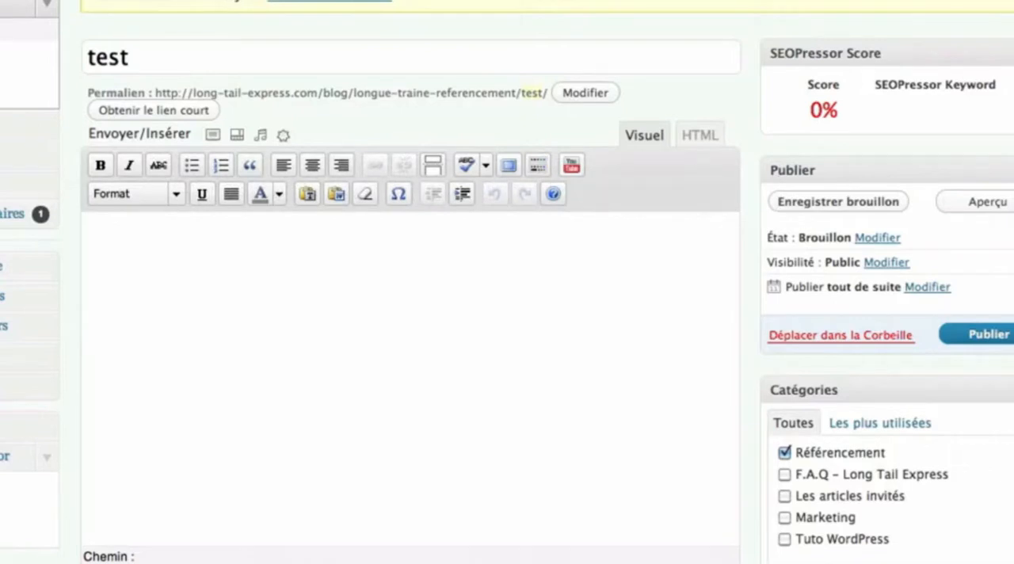
pyautogui.press('Escape')
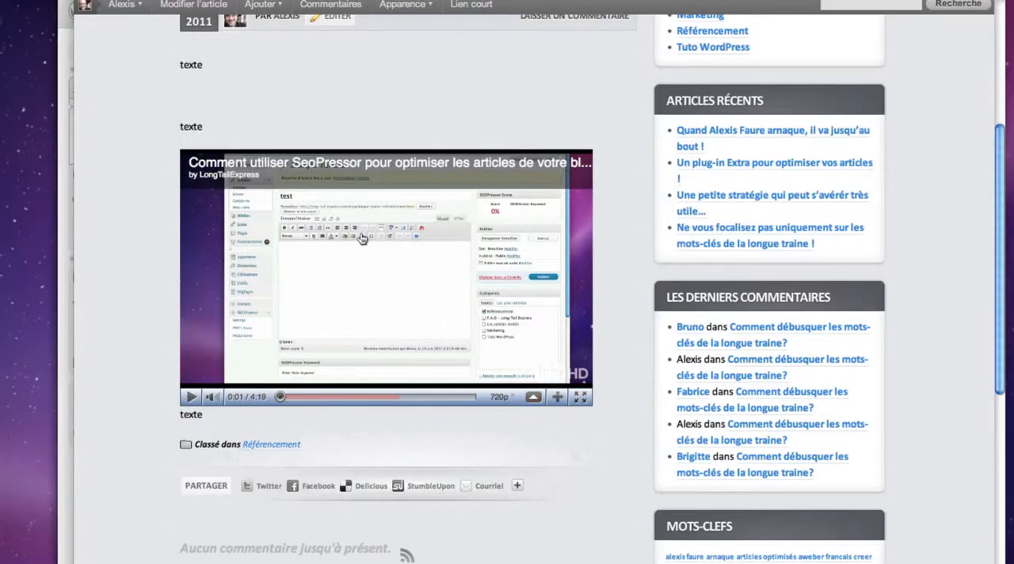
pyautogui.click(580, 397)
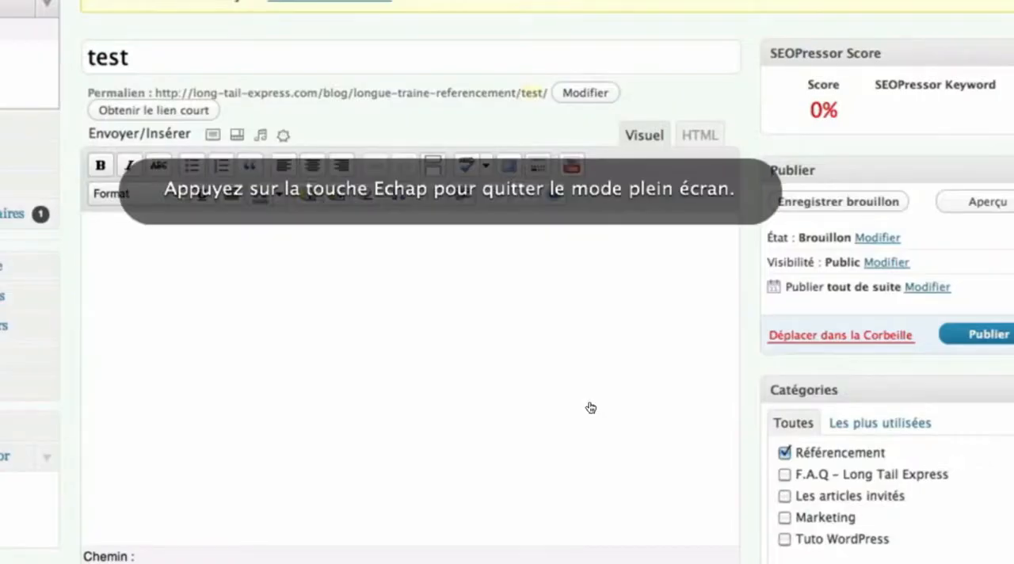
pyautogui.press('Escape')
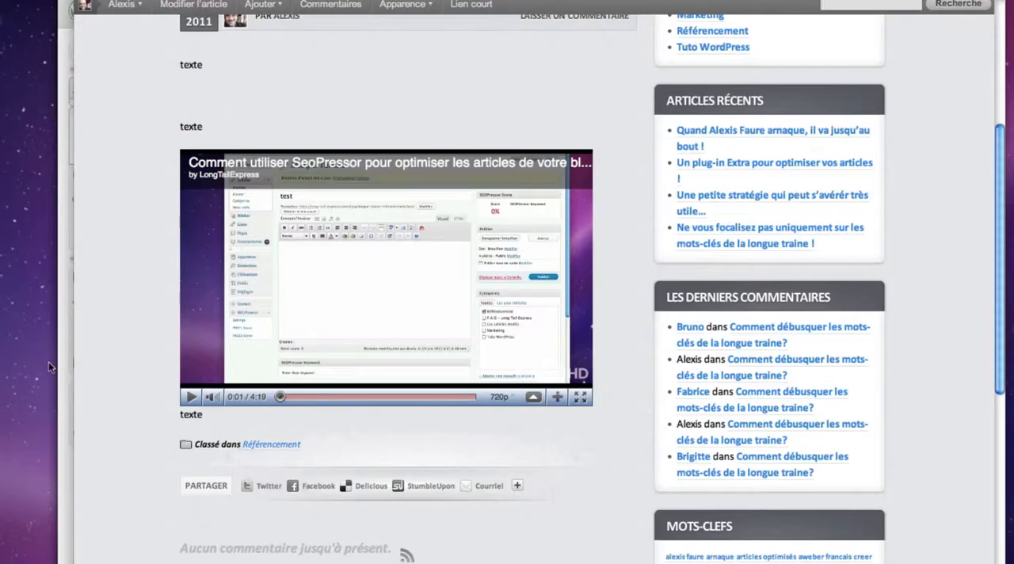
# Switch to the YouTube window, open the suggested video "SEOPressor | SeoPressor Review", and pause it
pyautogui.press('F3')
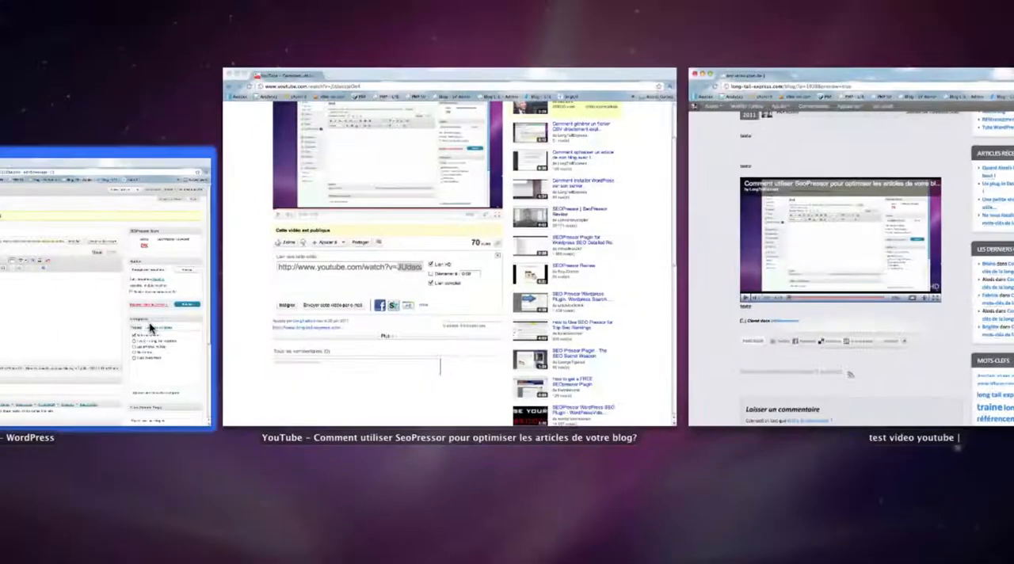
pyautogui.click(392, 344)
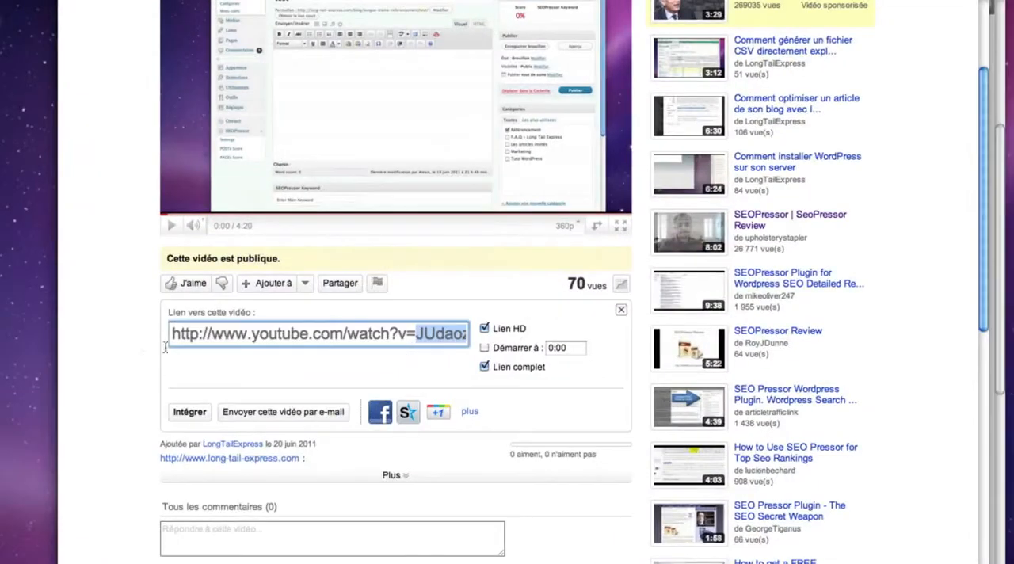
pyautogui.scroll(1, 134, 349)
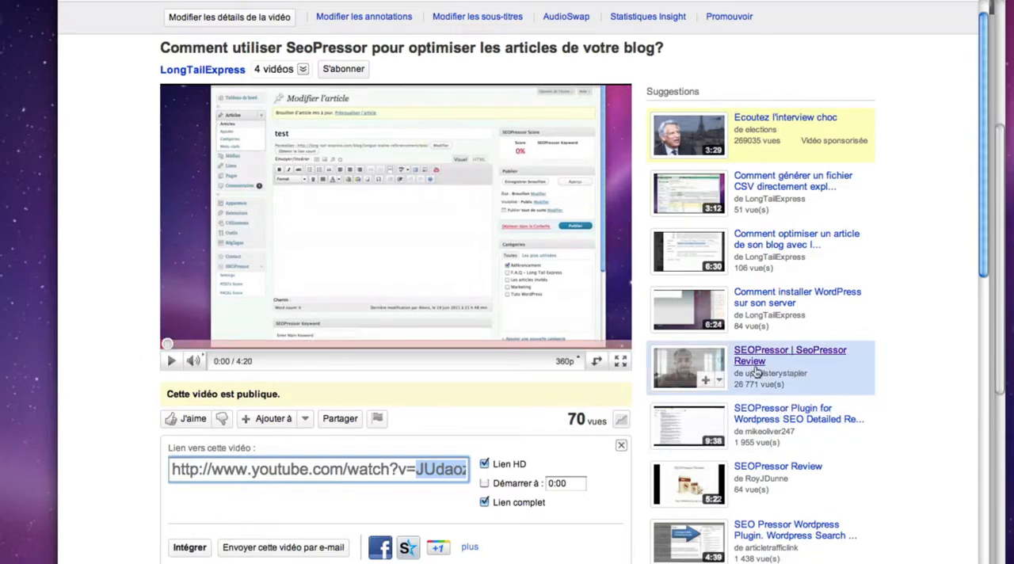
pyautogui.click(784, 358)
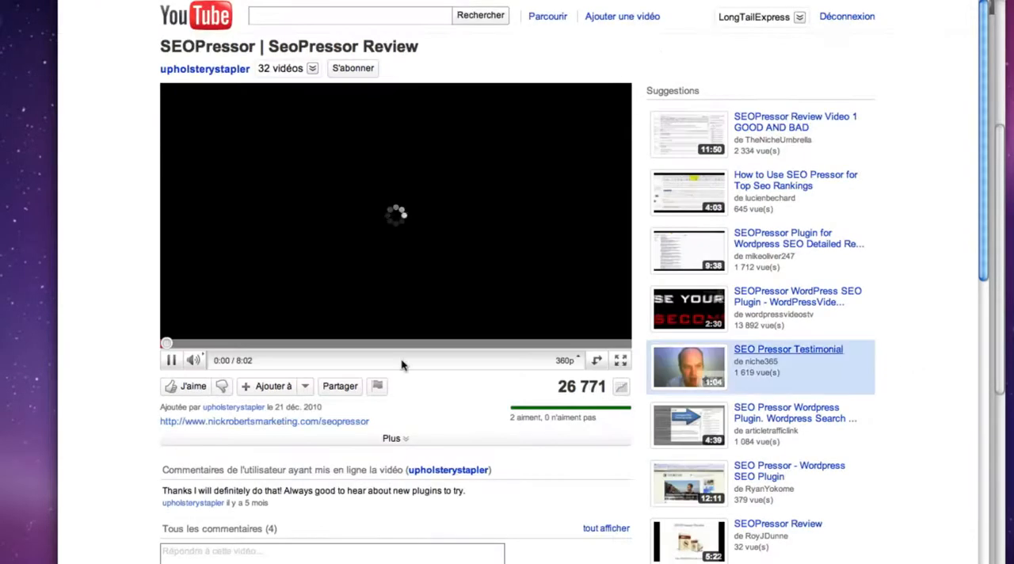
pyautogui.click(172, 362)
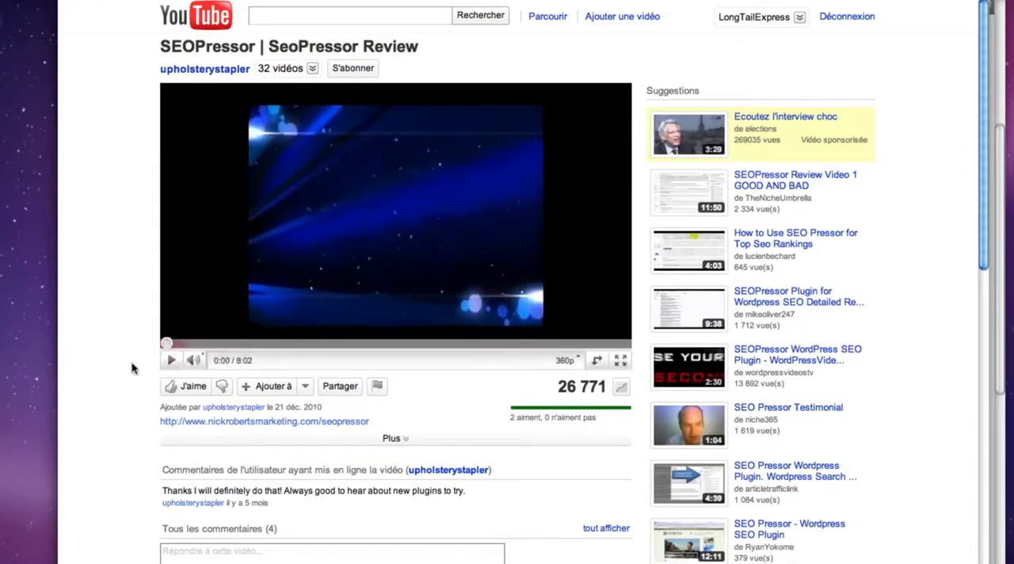
# Expand the description of the review video and highlight its view count
pyautogui.scroll(-3, 132, 364)
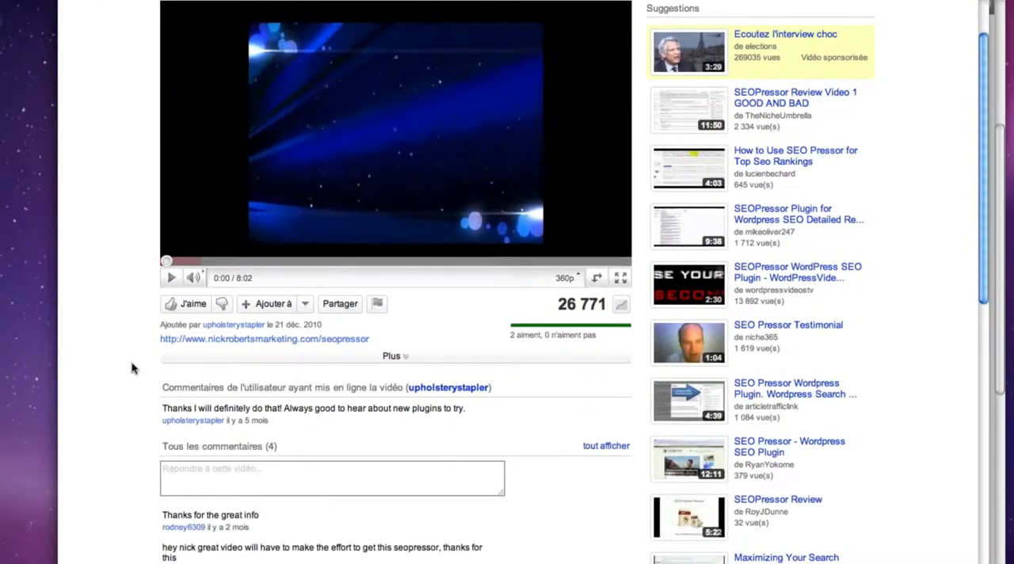
pyautogui.click(394, 358)
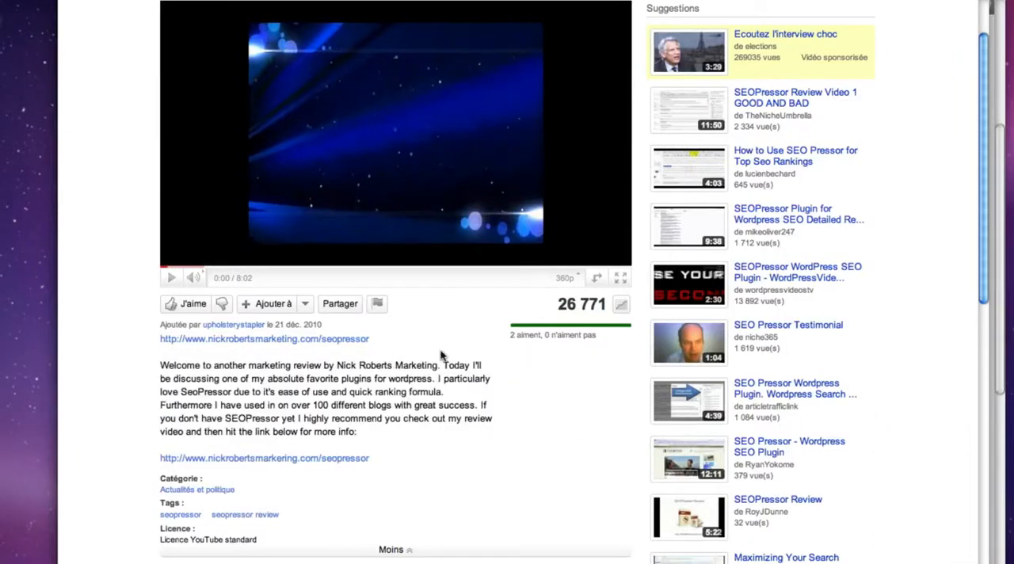
pyautogui.moveTo(557, 305); pyautogui.dragTo(604, 309)
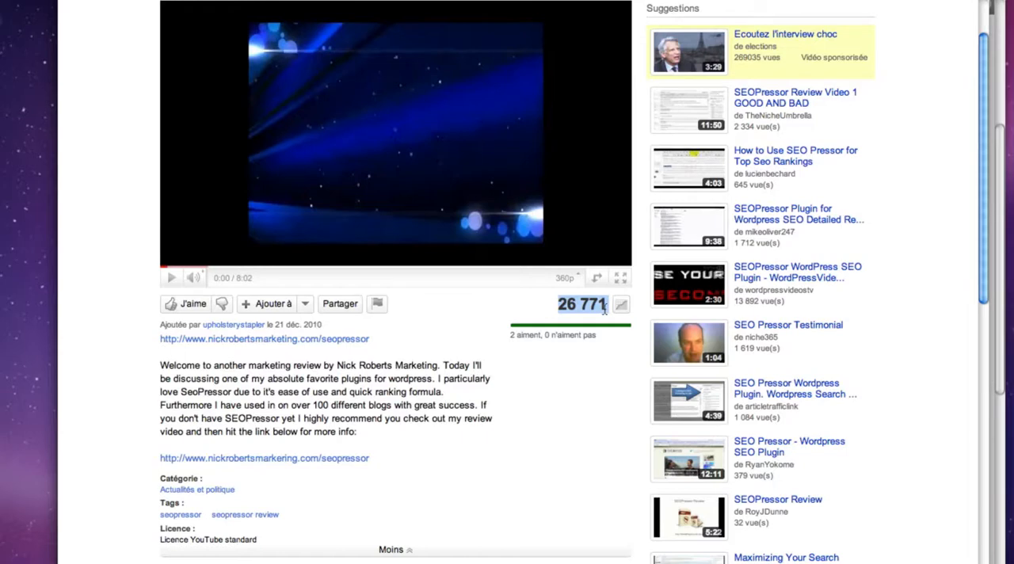
pyautogui.scroll(-1, 522, 365)
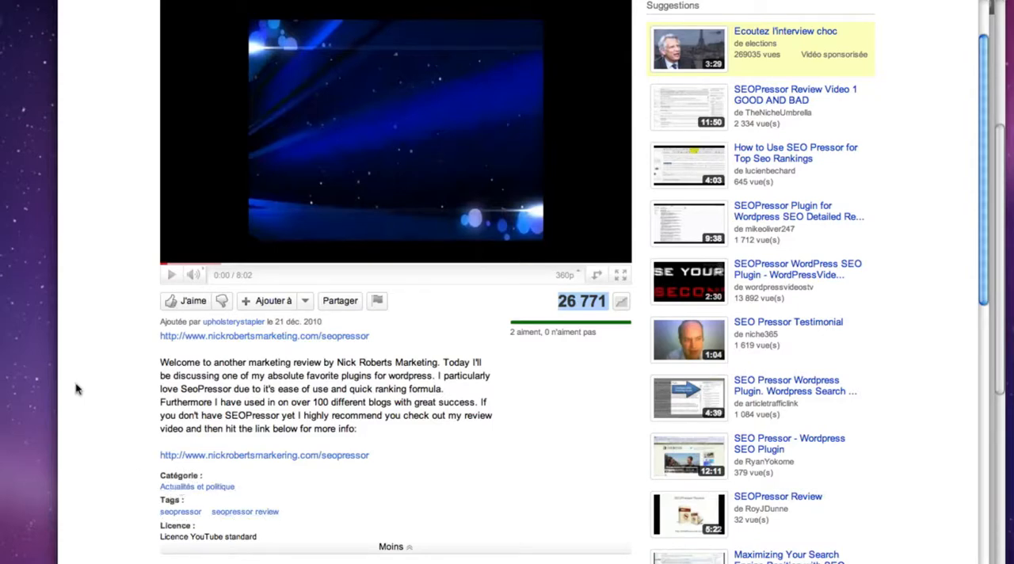
pyautogui.scroll(2, 108, 370)
pyautogui.scroll(1, 107, 371)
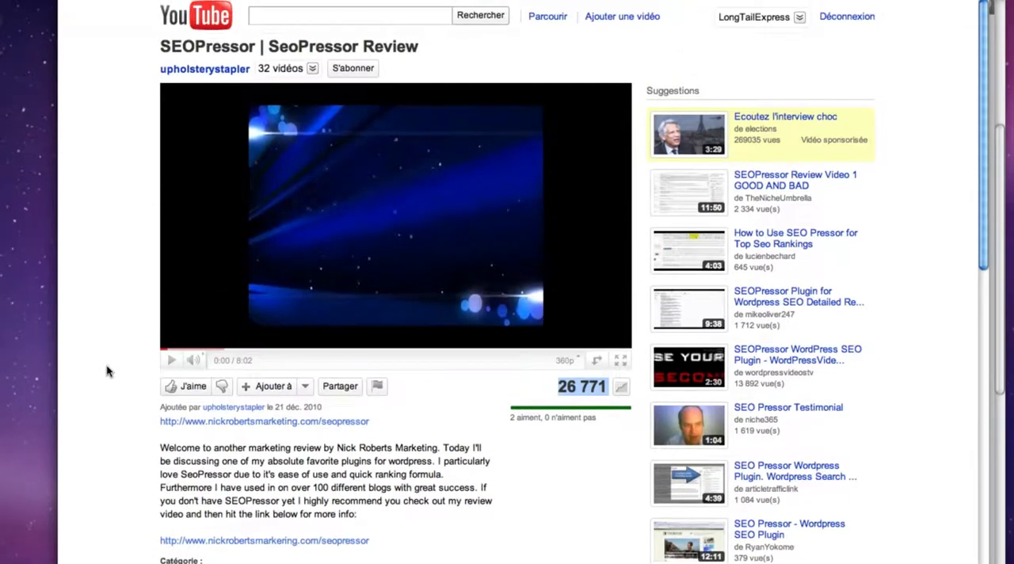